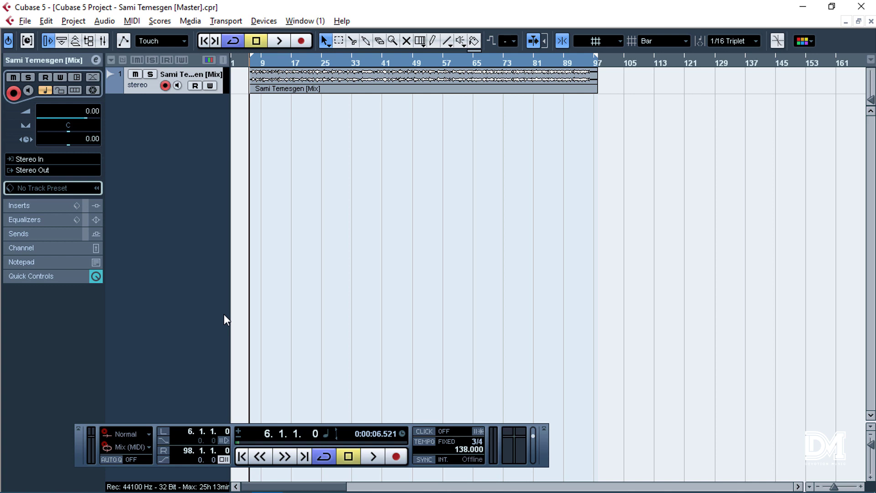
pyautogui.click(46, 205)
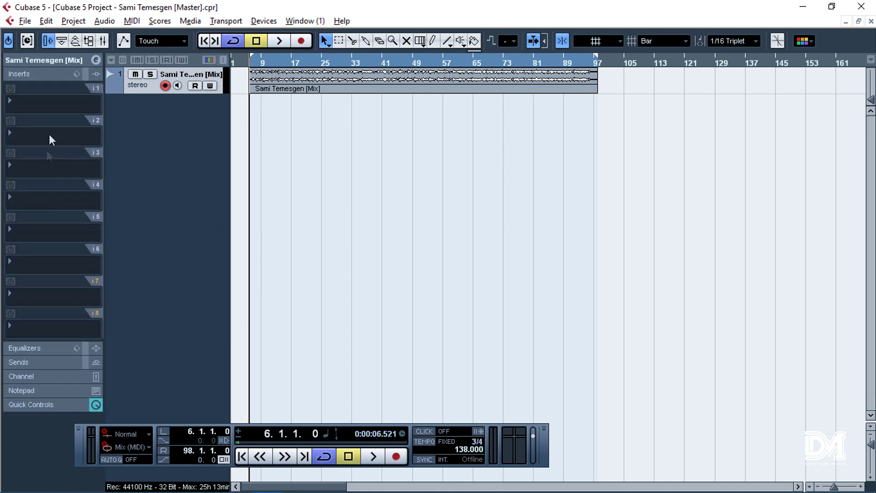
pyautogui.click(58, 104)
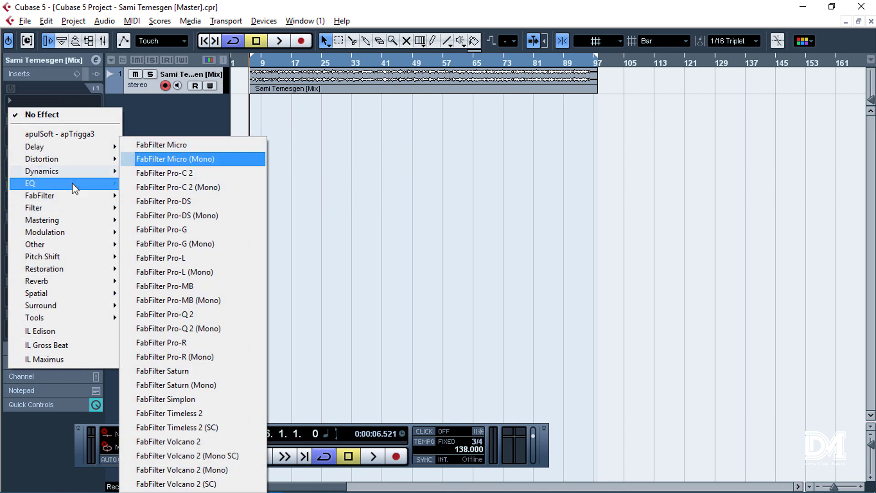
pyautogui.moveTo(74, 223)
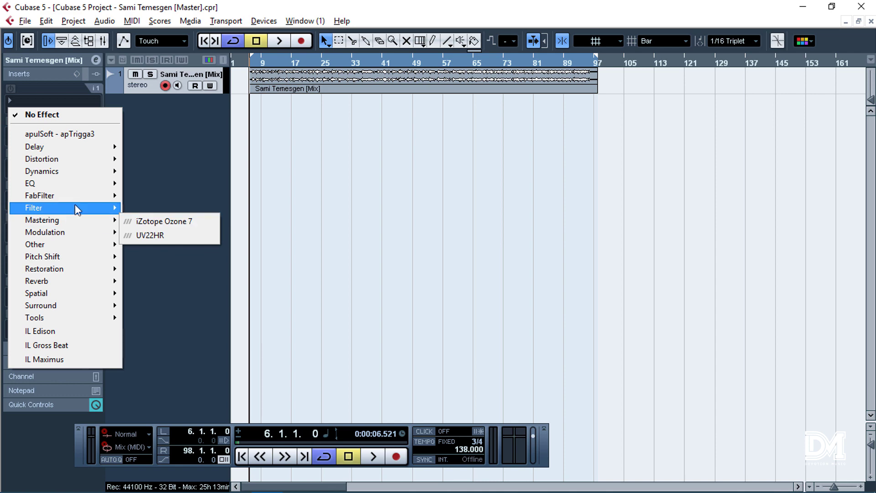
pyautogui.moveTo(70, 194)
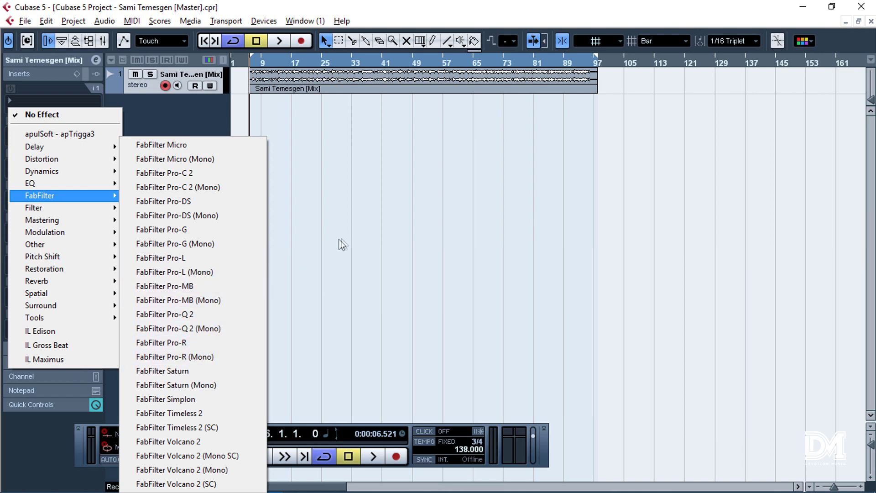
pyautogui.click(466, 223)
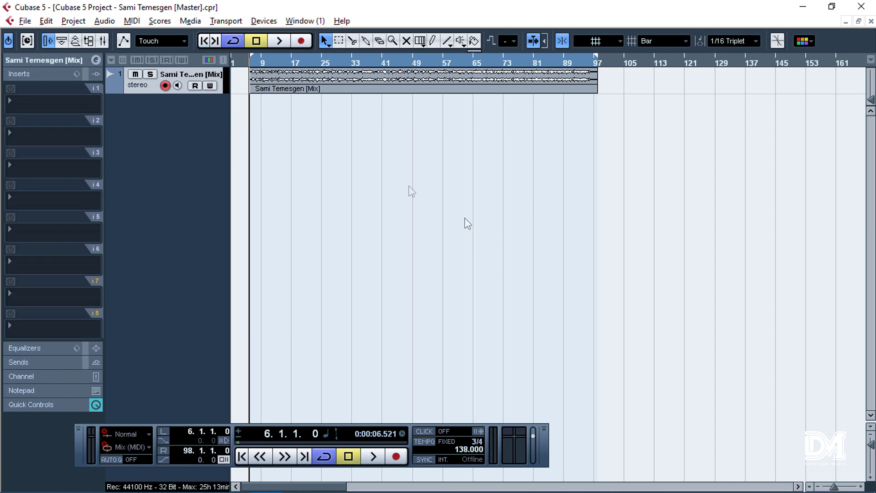
pyautogui.click(44, 61)
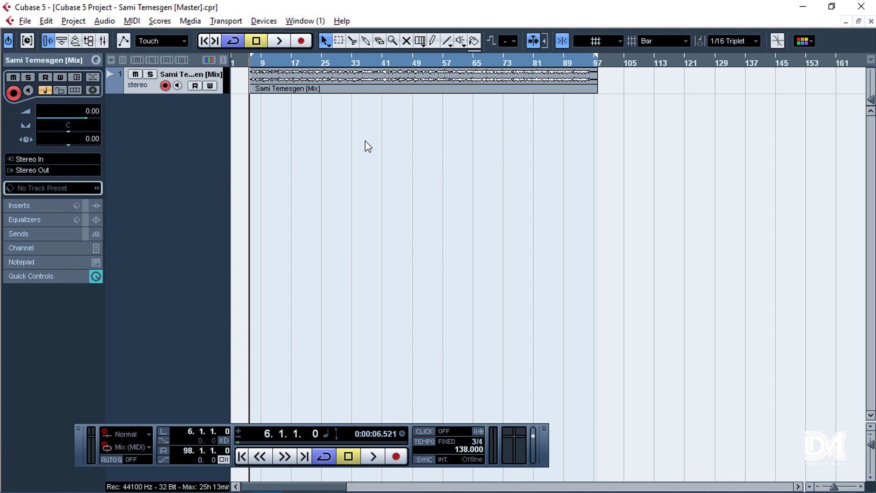
# - Load the Maximizer into insert slot 7 of the Stereo Out channel, with Output at -0.2 and Optimize at 50.0
pyautogui.click(260, 21)
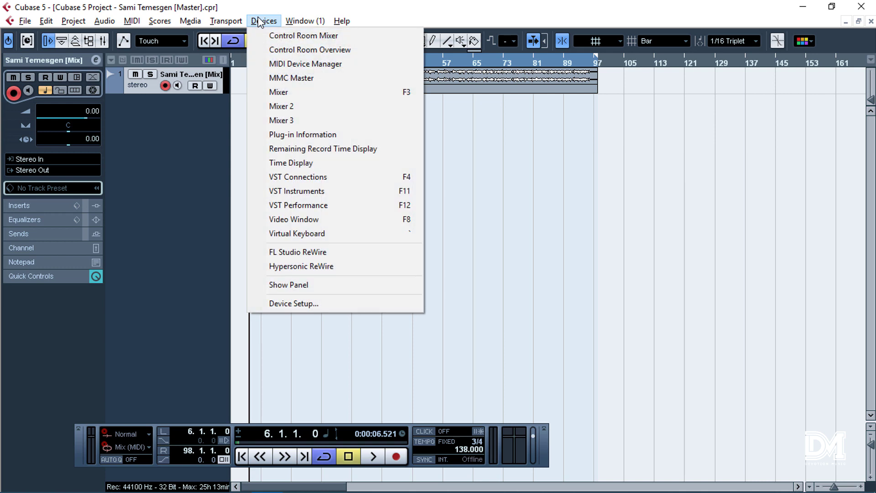
pyautogui.click(296, 95)
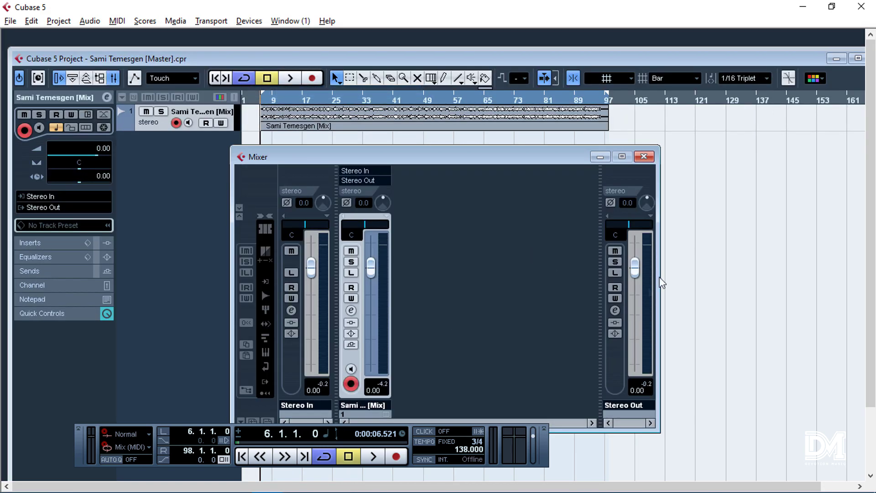
pyautogui.click(614, 310)
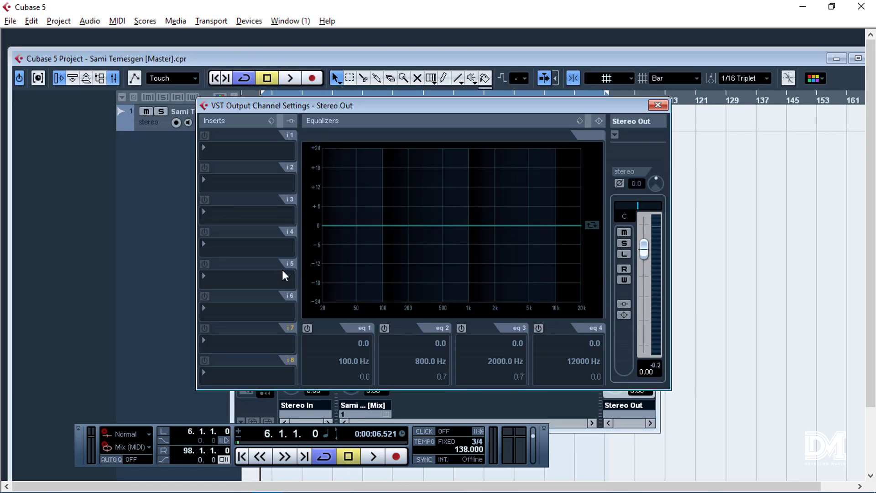
pyautogui.click(235, 338)
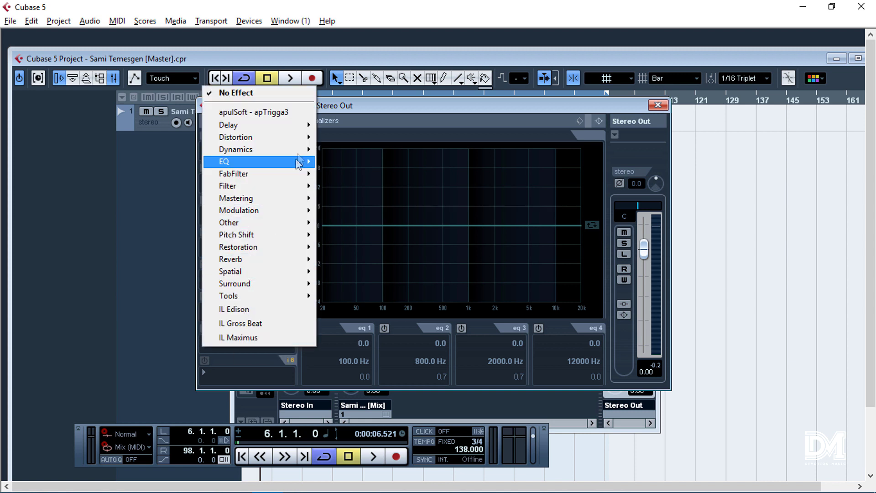
pyautogui.moveTo(292, 149)
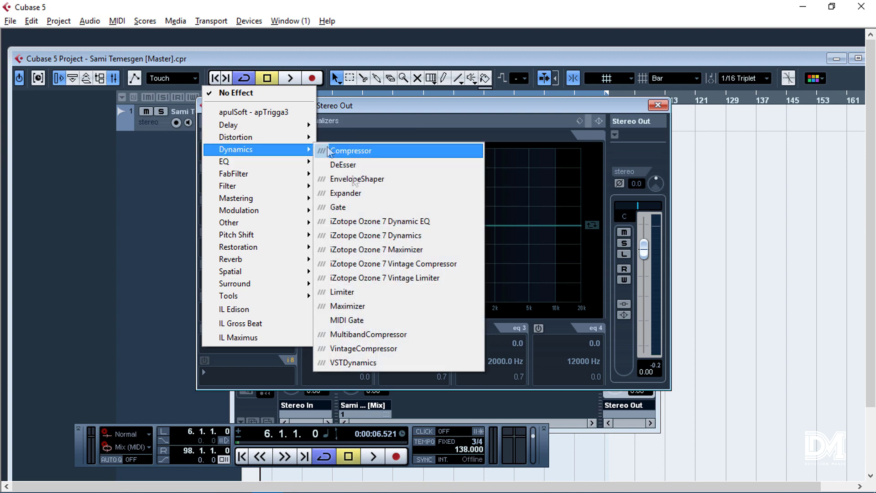
pyautogui.click(371, 307)
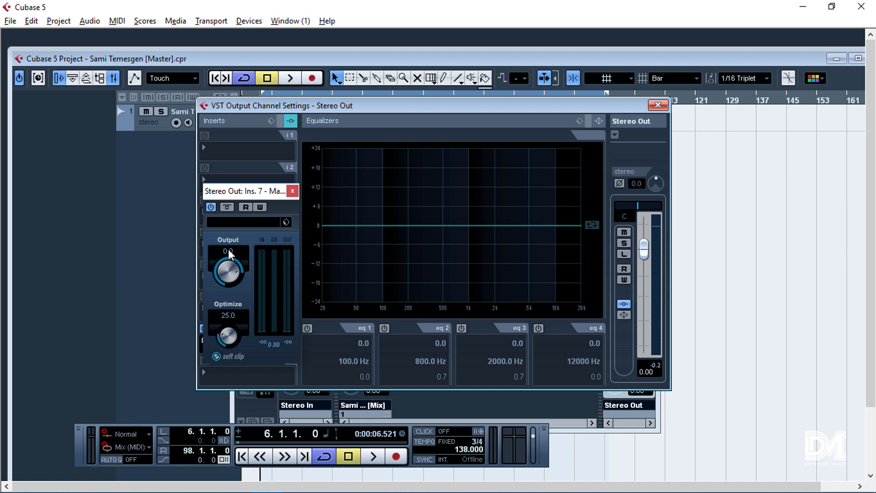
pyautogui.doubleClick(227, 251)
# - Play the mix while switching the Maximizer's bypass on and off to compare the sound, and close the plug-in window
pyautogui.click(227, 207)
pyautogui.press('space')
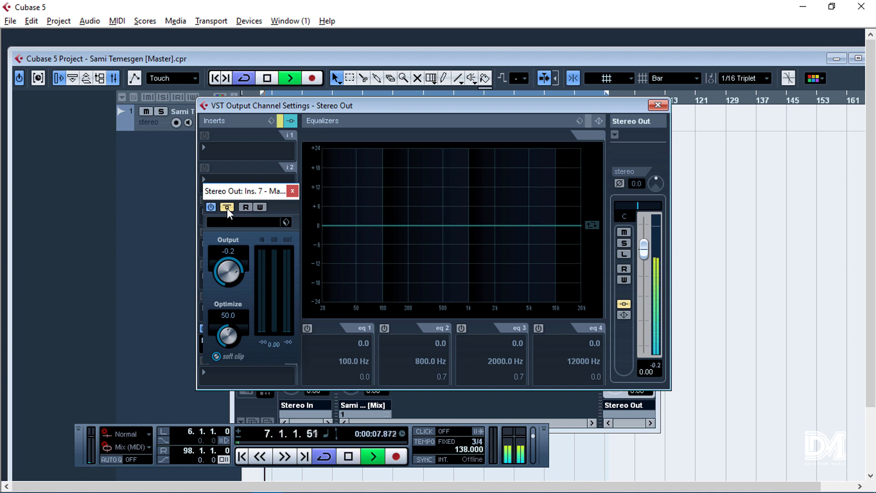
pyautogui.click(227, 207)
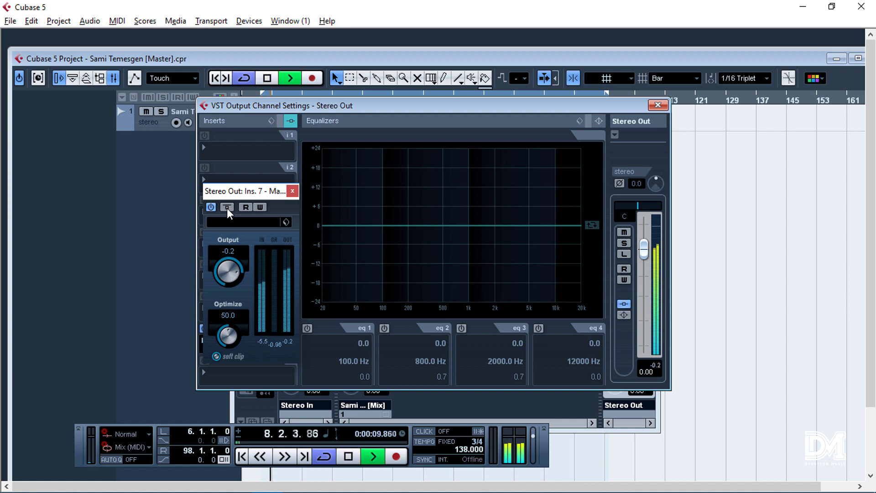
pyautogui.click(227, 207)
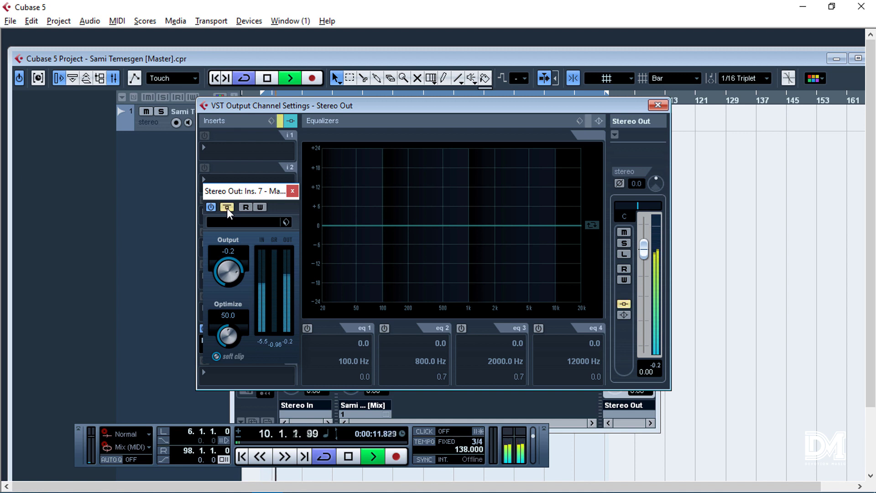
pyautogui.click(227, 207)
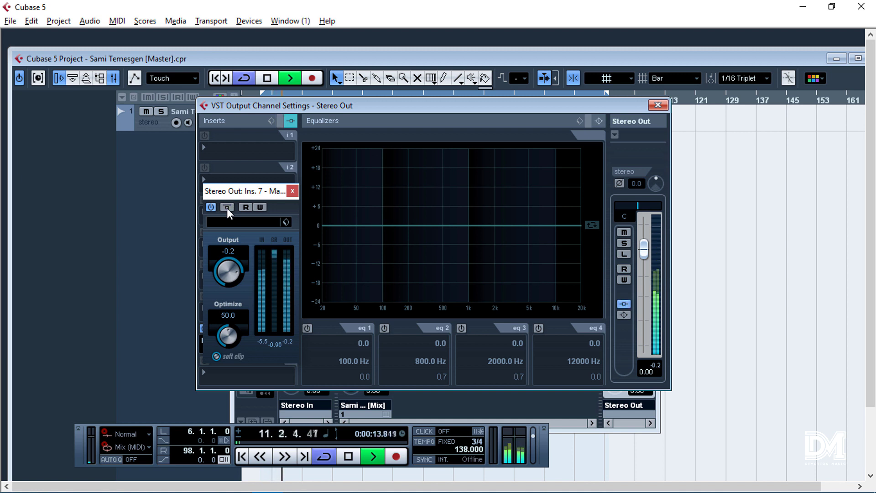
pyautogui.press('space')
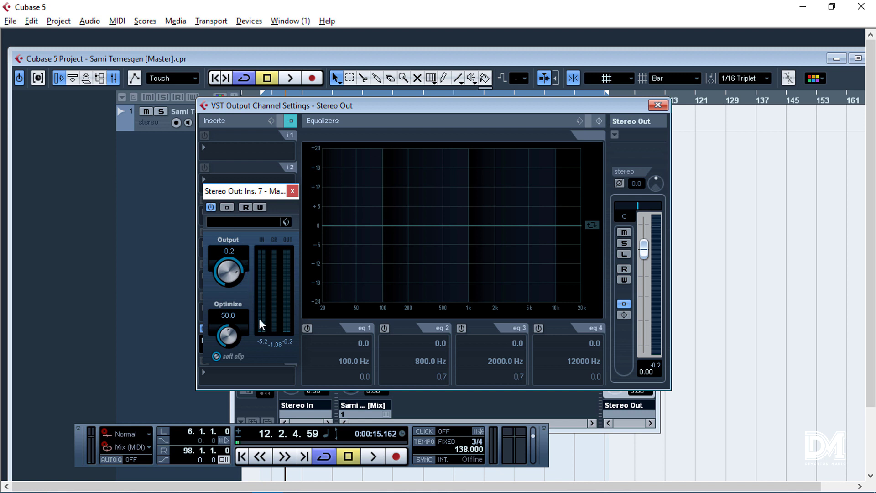
pyautogui.click(294, 192)
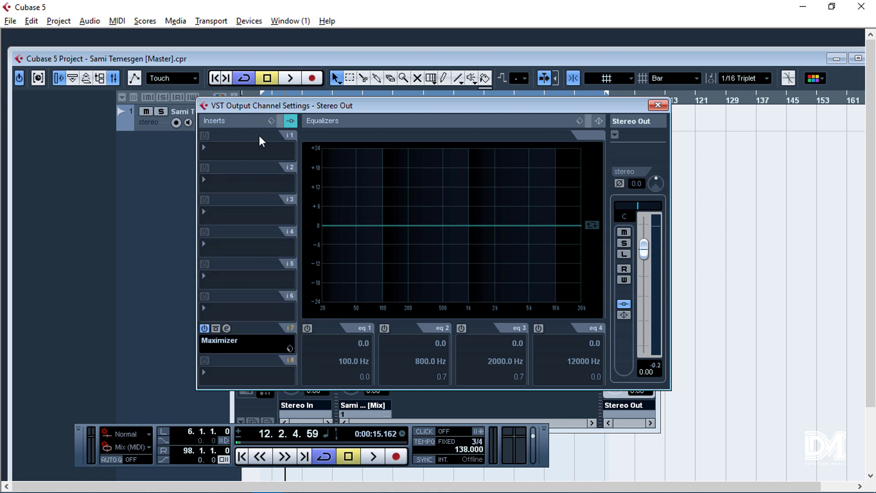
# - Load iZotope Ozone 7 into insert slot 1 of the Stereo Out channel
pyautogui.click(228, 147)
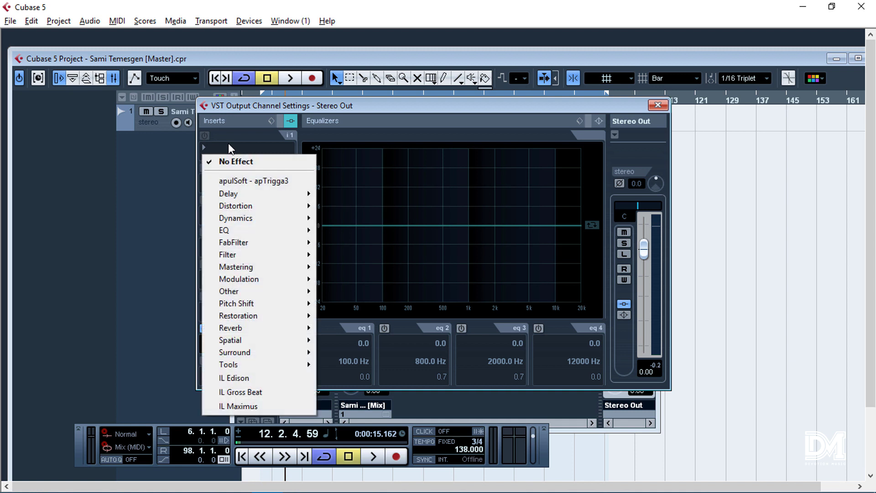
pyautogui.moveTo(272, 267)
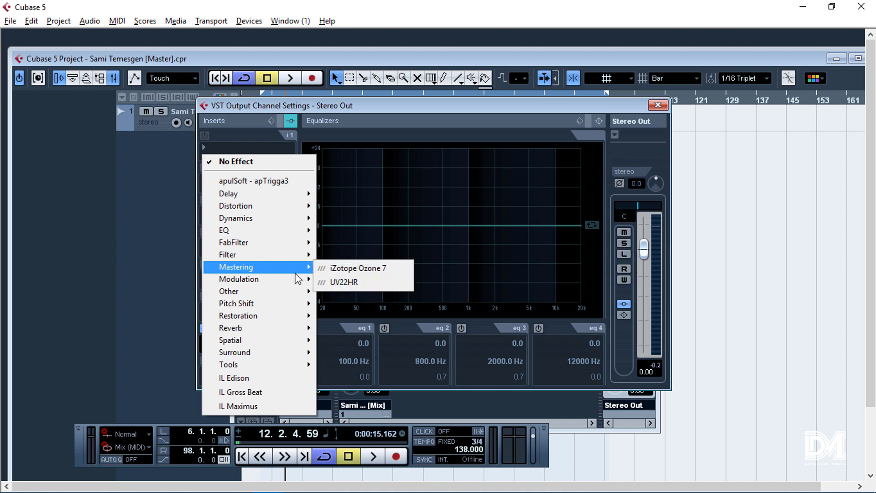
pyautogui.click(369, 273)
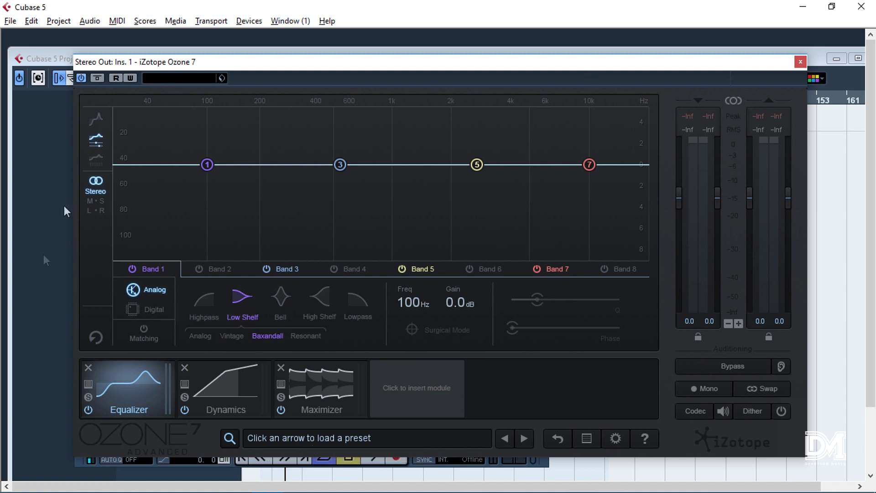
# - Load Ozone 7's Added Focus preset from All-Purpose Mastering, audition it during playback, and close the Preset Manager
pyautogui.click(331, 438)
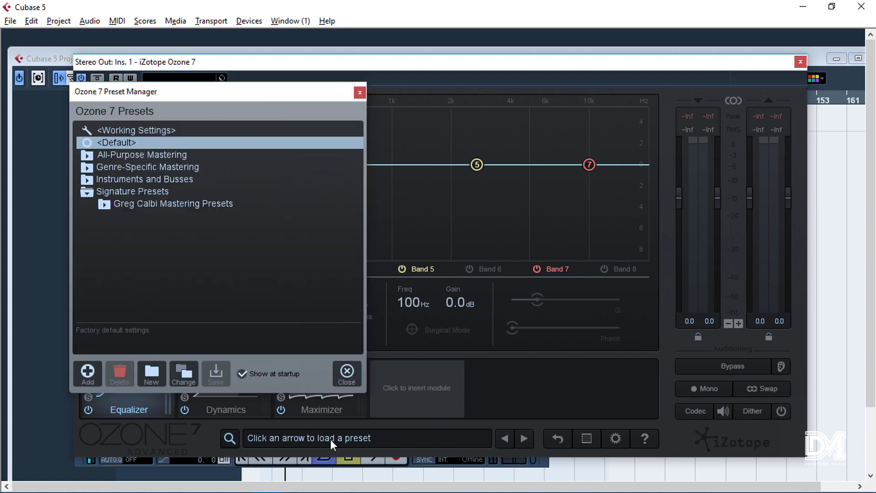
pyautogui.click(88, 156)
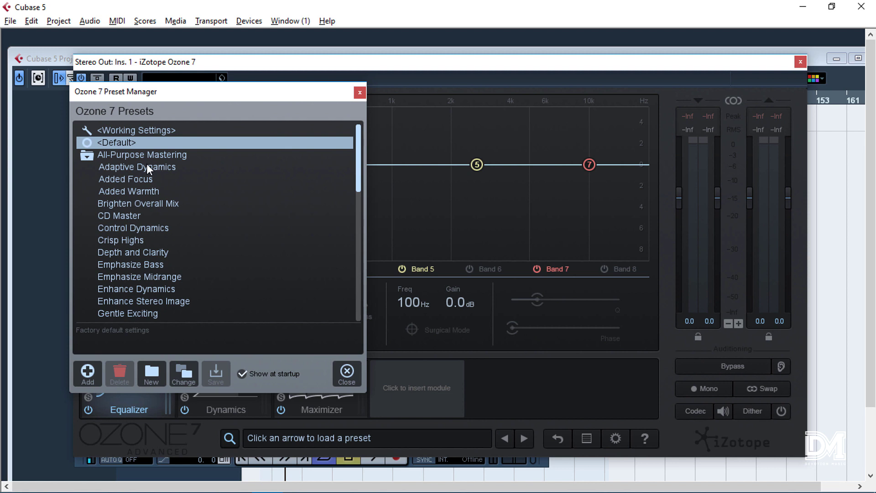
pyautogui.click(119, 178)
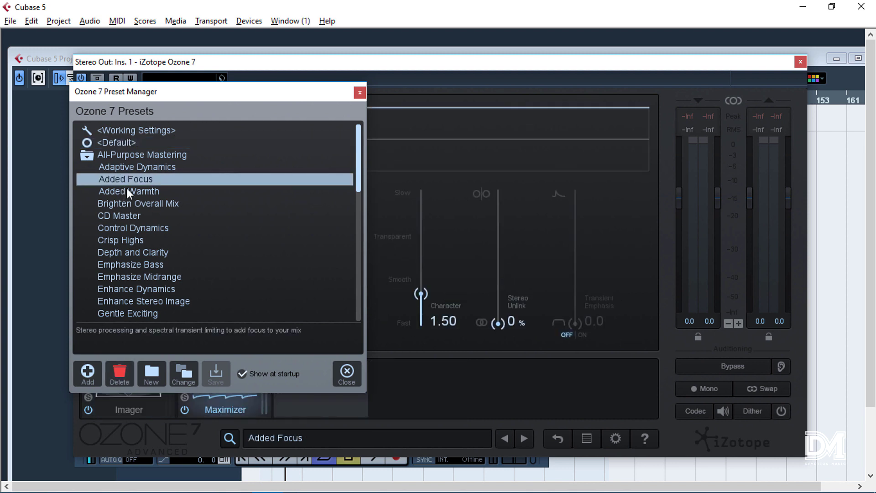
pyautogui.press('space')
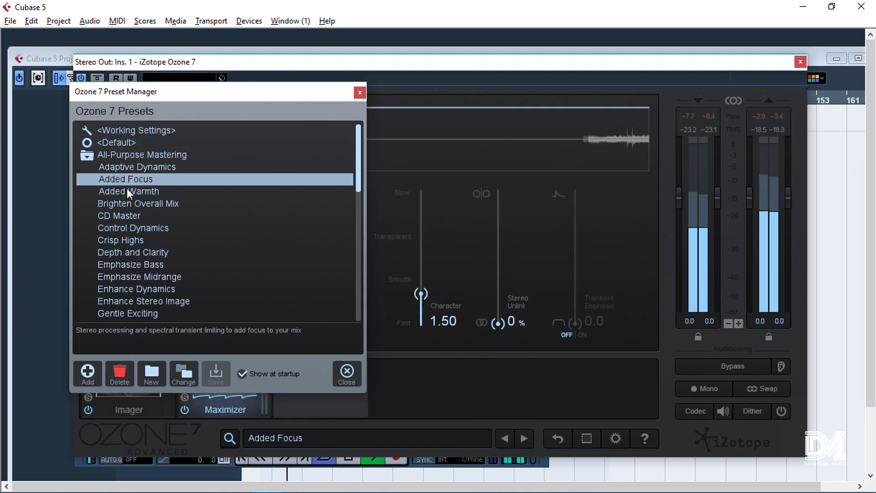
pyautogui.click(247, 68)
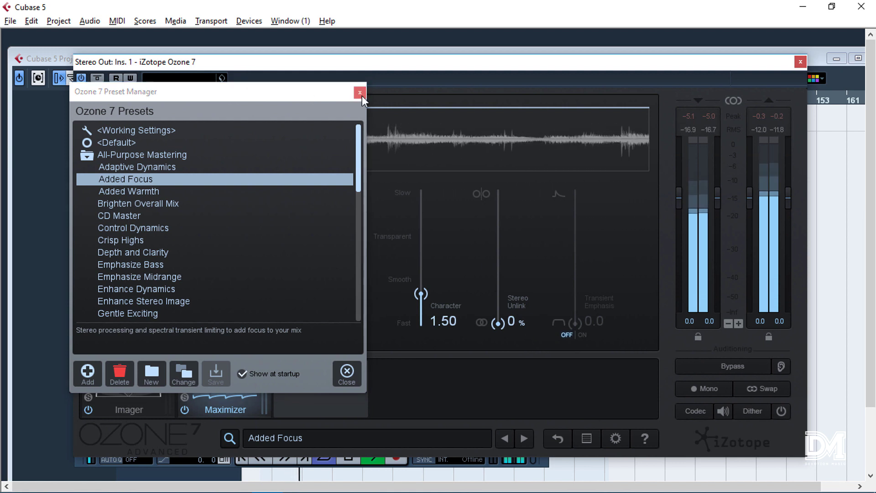
pyautogui.press('space')
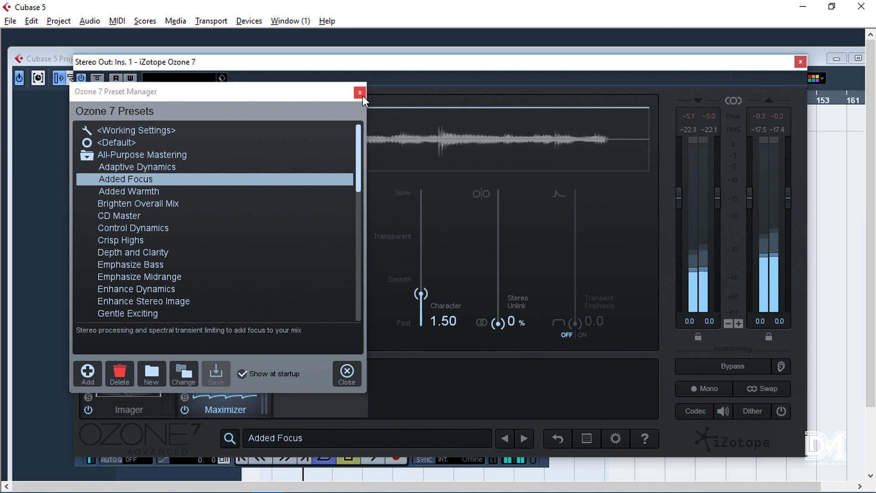
pyautogui.click(359, 92)
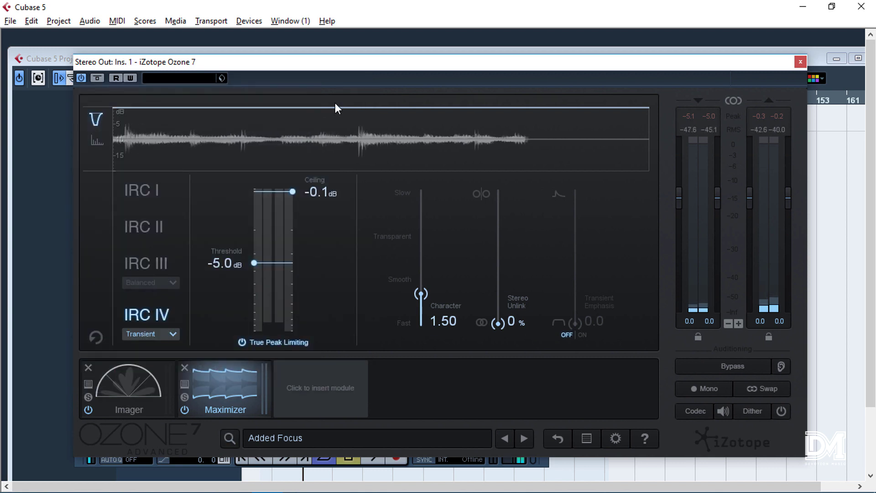
# - Compare the mix during playback with Ozone 7 bypassed and active, leaving the plug-in active
pyautogui.click(97, 78)
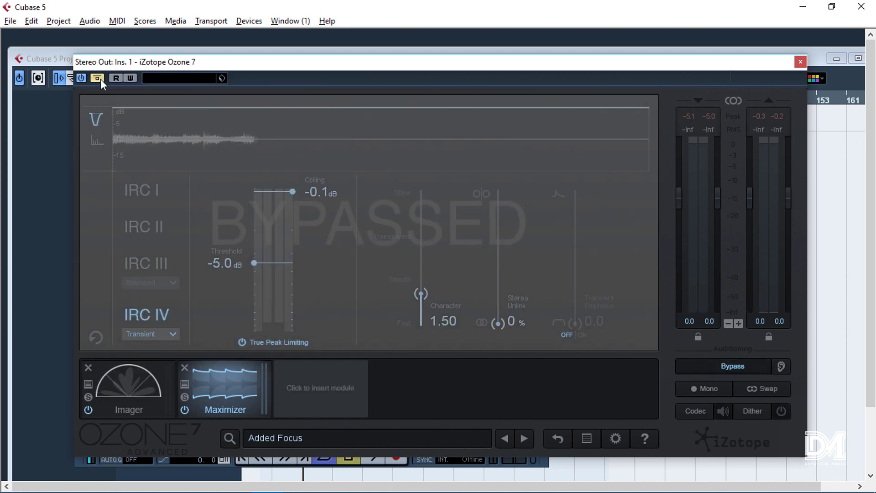
pyautogui.press('space')
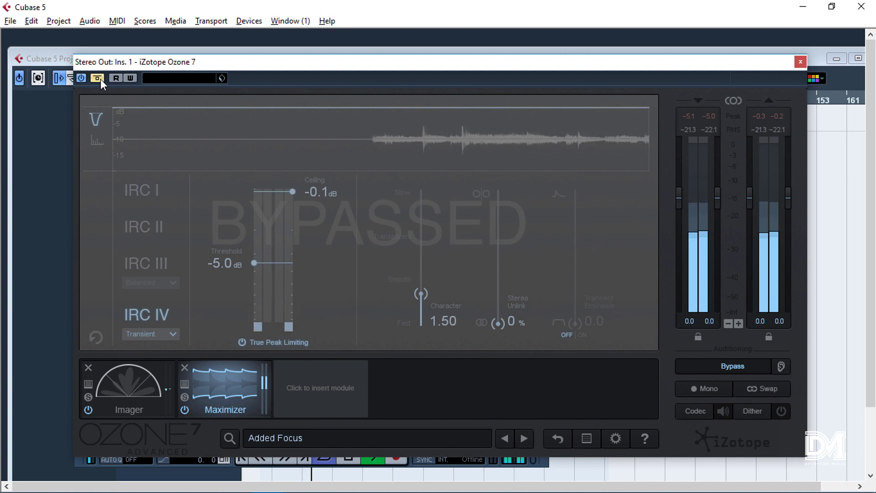
pyautogui.click(97, 78)
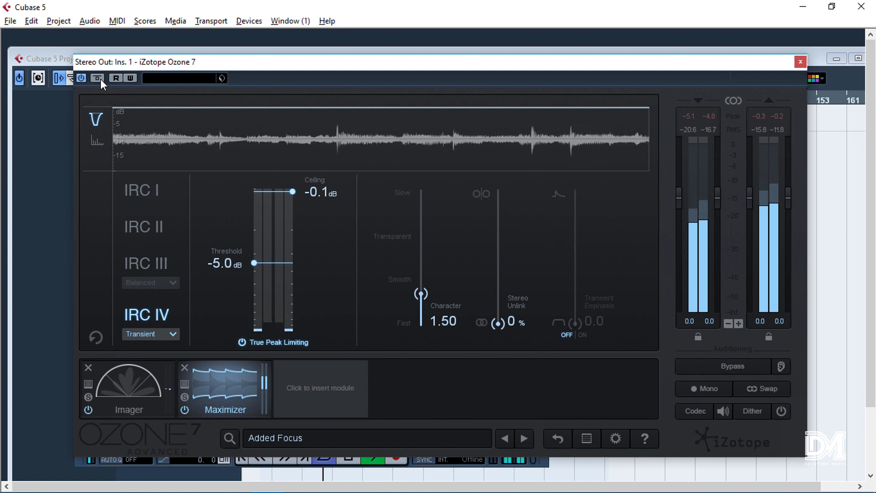
pyautogui.press('space')
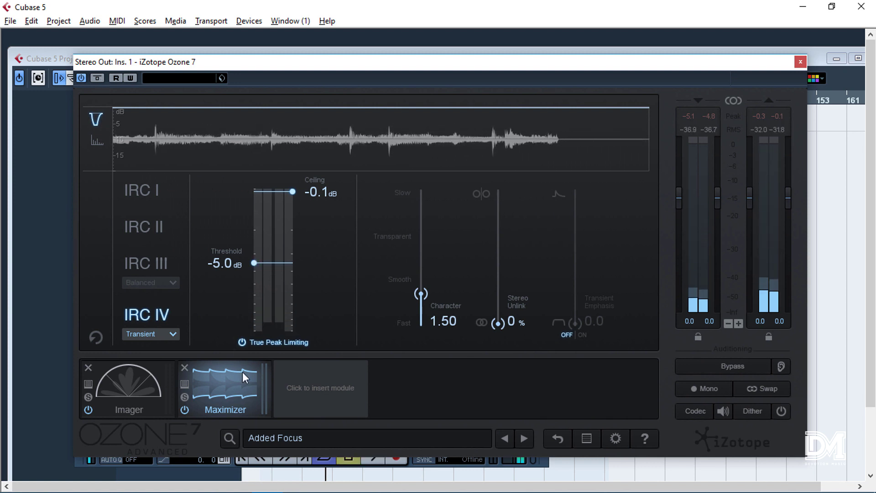
# - Look through the All-Purpose Mastering presets in Ozone 7's Preset Manager
pyautogui.click(299, 440)
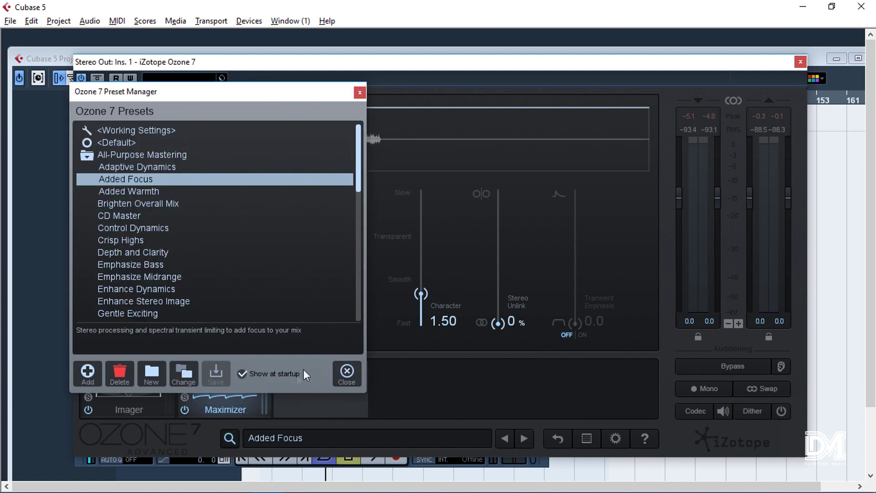
pyautogui.click(359, 93)
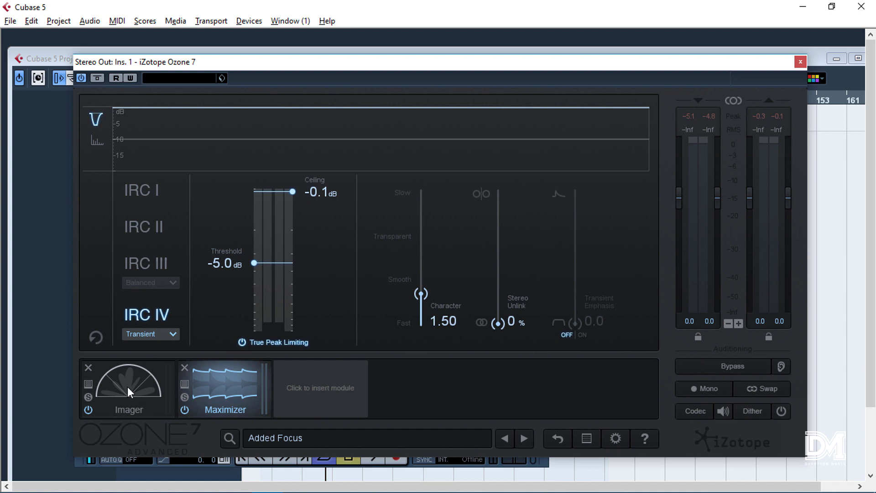
pyautogui.click(279, 440)
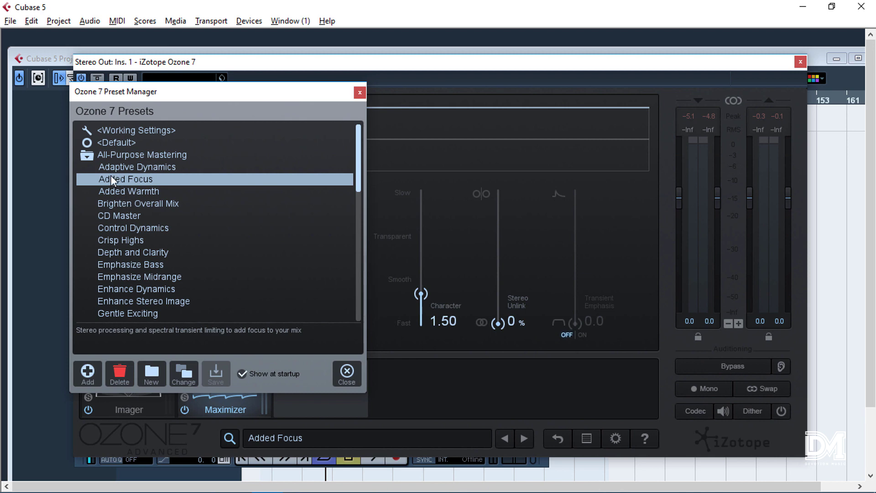
pyautogui.scroll(-9, 111, 175)
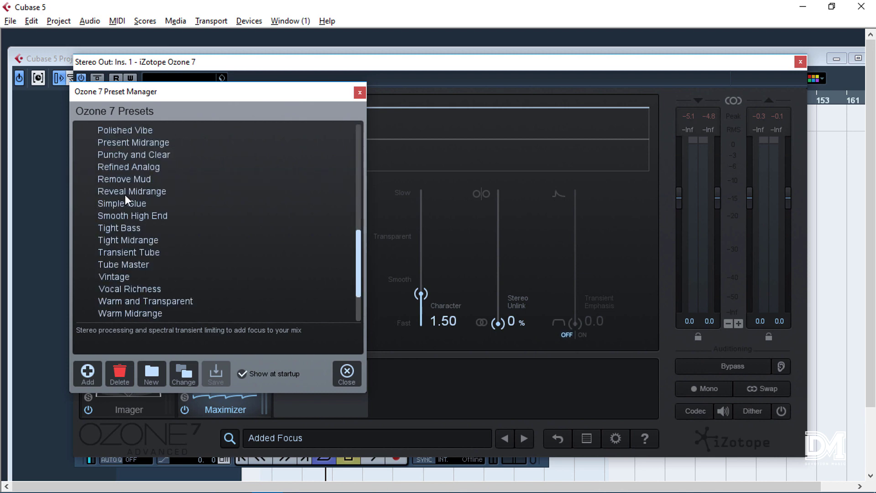
pyautogui.scroll(-2, 125, 195)
pyautogui.scroll(10, 170, 250)
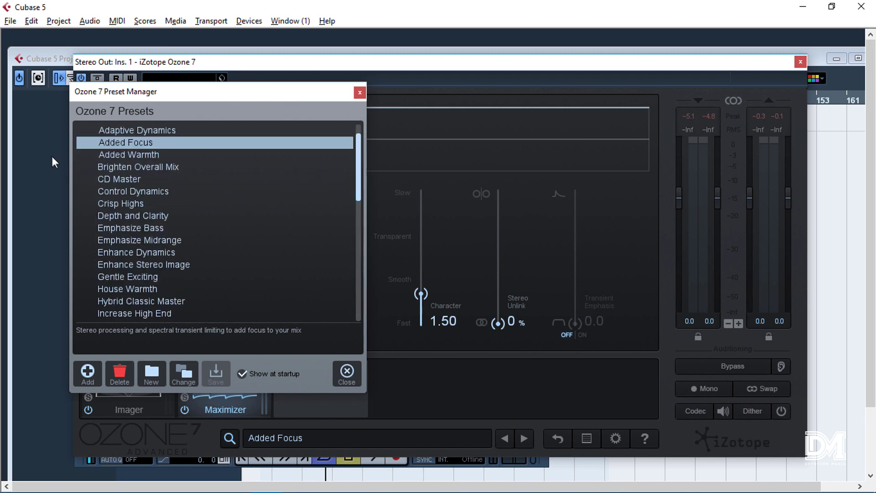
pyautogui.scroll(1, 93, 165)
# - Load the <Default> preset and look through the Genre-Specific Mastering presets, collapsing that folder at the end
pyautogui.click(91, 143)
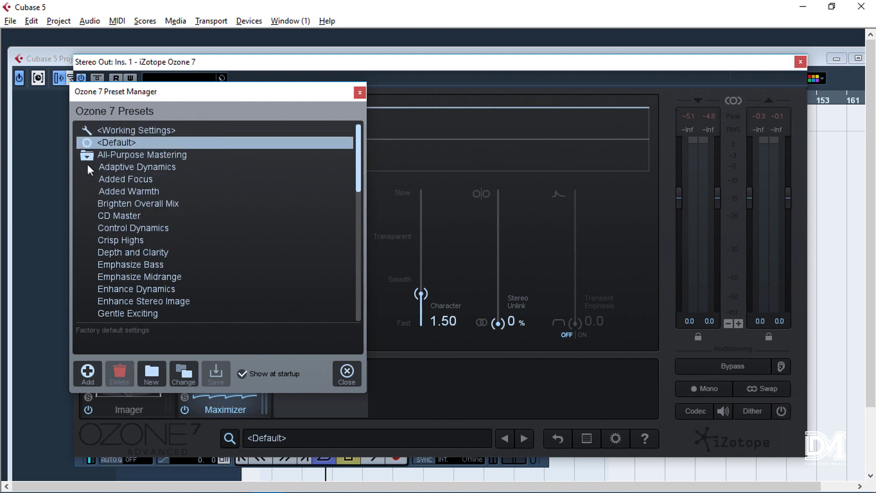
pyautogui.click(89, 154)
pyautogui.click(86, 166)
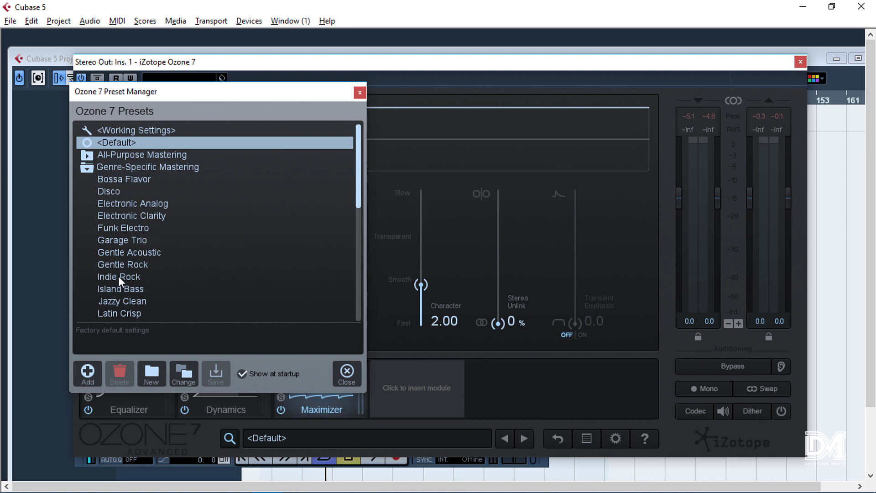
pyautogui.scroll(-7, 129, 283)
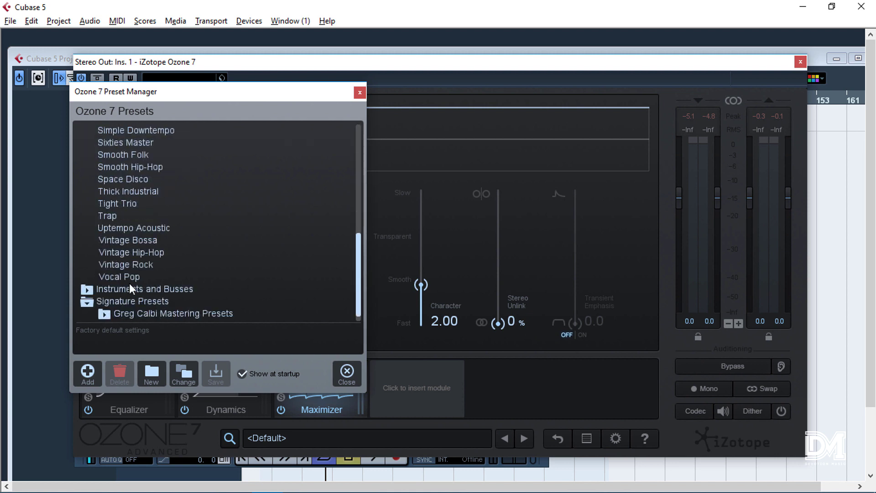
pyautogui.scroll(7, 130, 283)
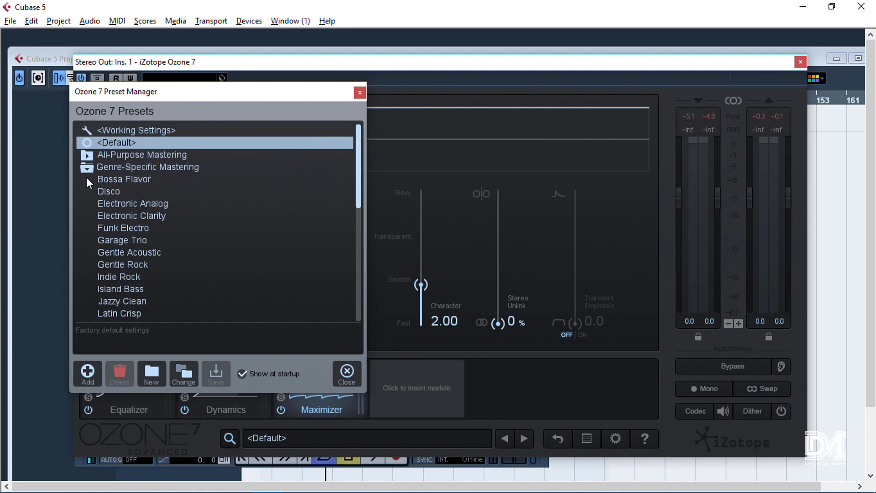
pyautogui.click(81, 168)
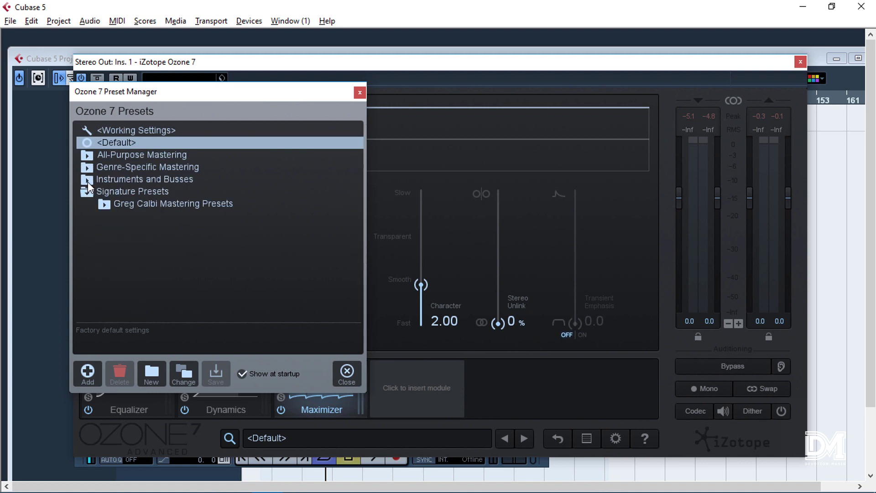
# - Look into the Instruments and Busses and Signature Presets folders of the Preset Manager
pyautogui.click(87, 180)
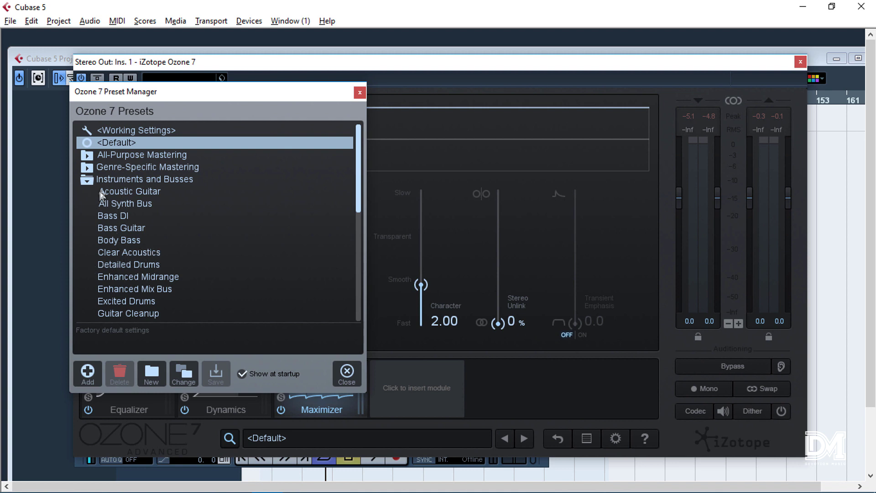
pyautogui.click(86, 182)
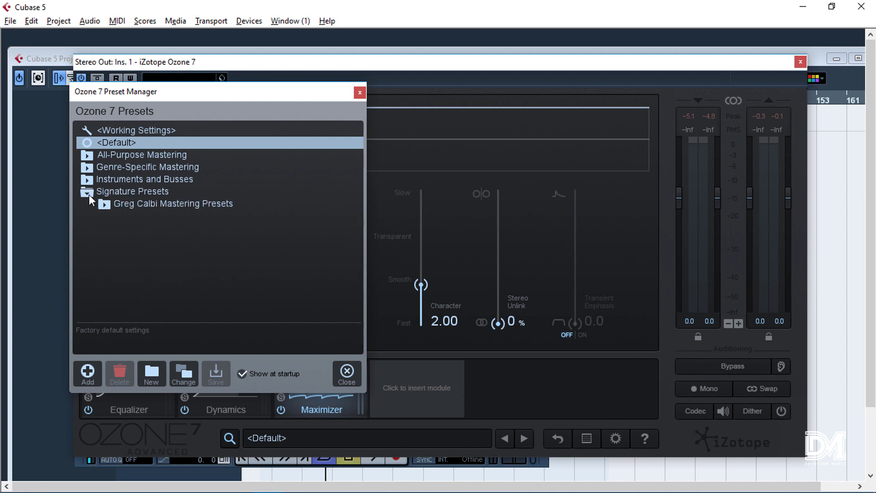
pyautogui.click(86, 191)
pyautogui.click(86, 191)
# - Compare the Crisp Highs and Emphasize Bass presets from All-Purpose Mastering while the mix plays
pyautogui.click(87, 155)
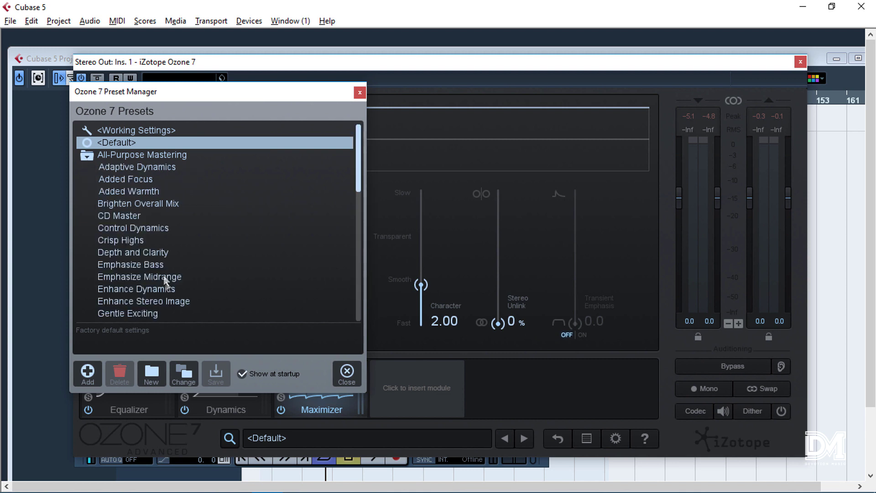
pyautogui.click(130, 241)
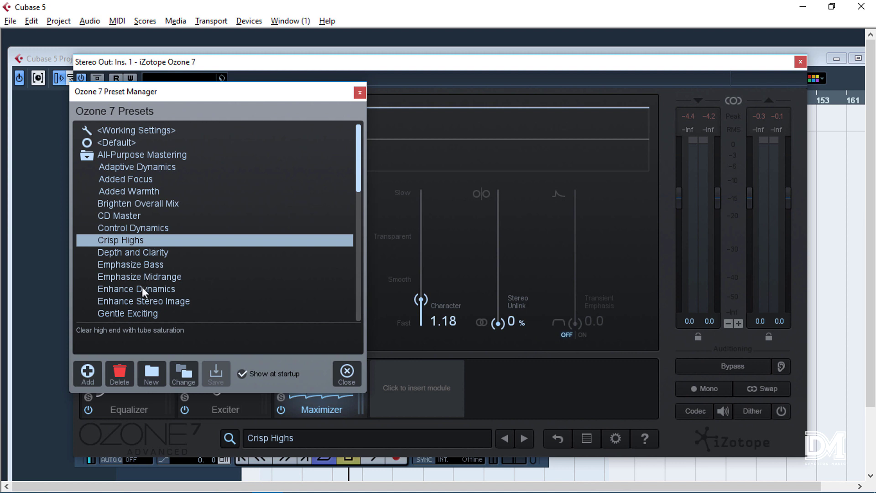
pyautogui.click(138, 265)
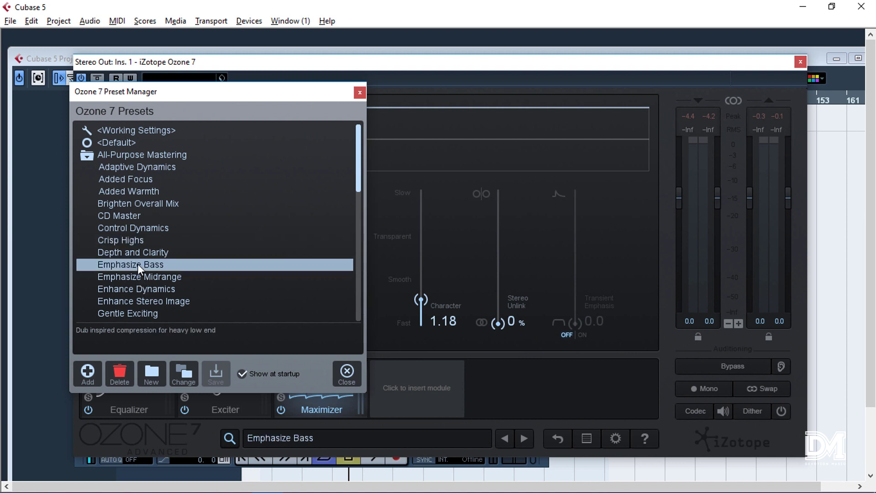
pyautogui.press('space')
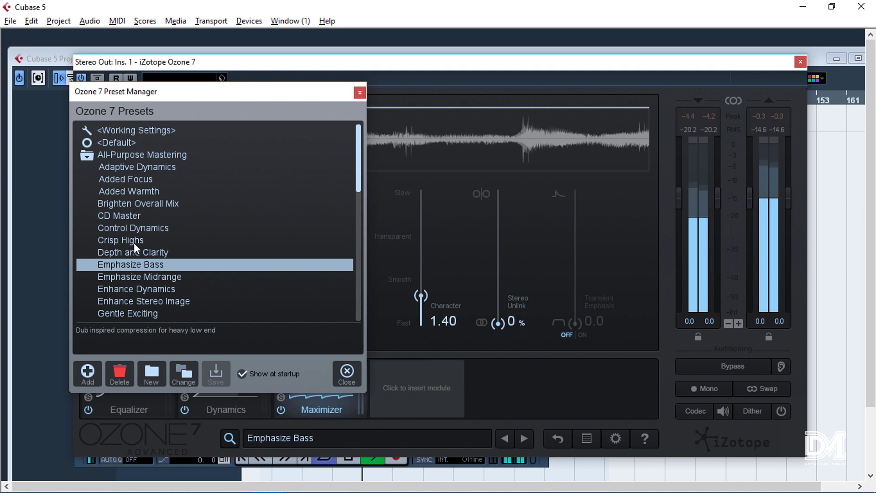
pyautogui.click(134, 243)
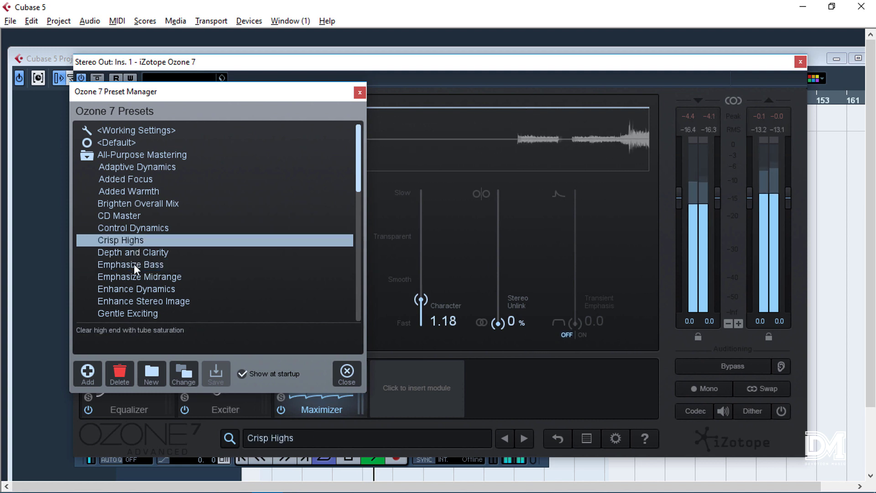
pyautogui.click(133, 262)
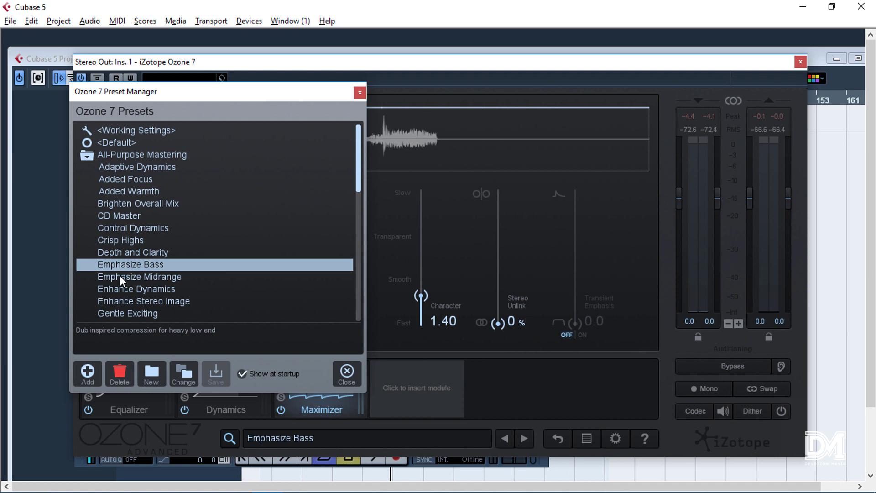
# - Load the Tight Bass, Tight Midrange and Vintage presets from All-Purpose Mastering one after another
pyautogui.scroll(-3, 123, 297)
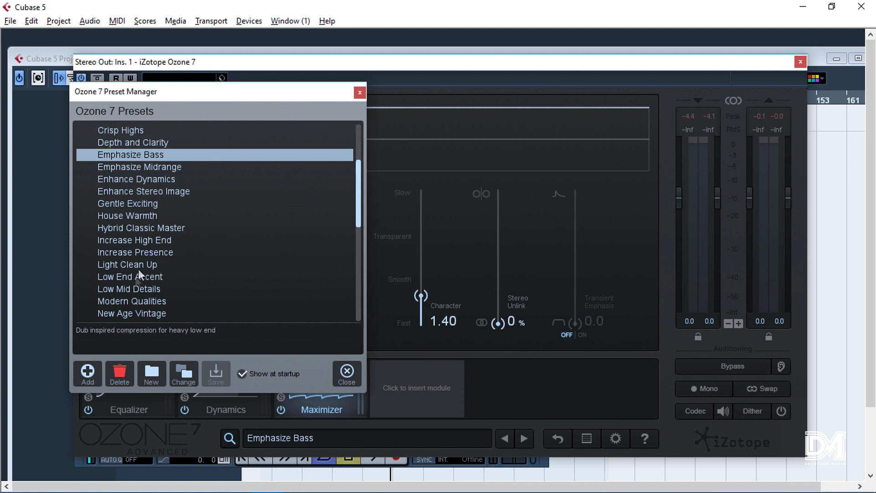
pyautogui.scroll(-3, 136, 278)
pyautogui.scroll(-2, 135, 283)
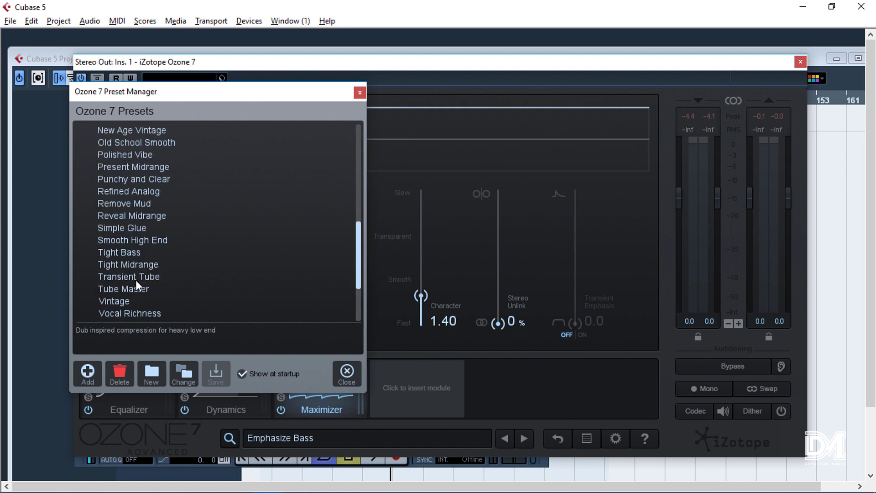
pyautogui.click(136, 250)
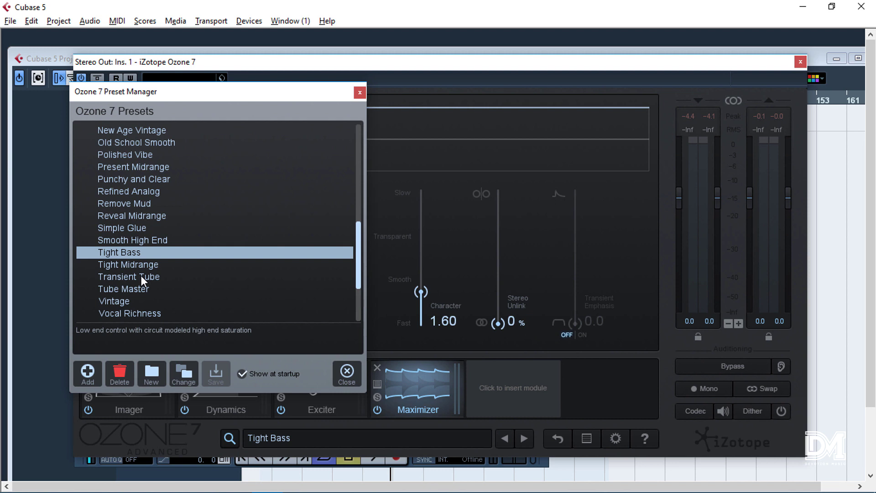
pyautogui.click(144, 266)
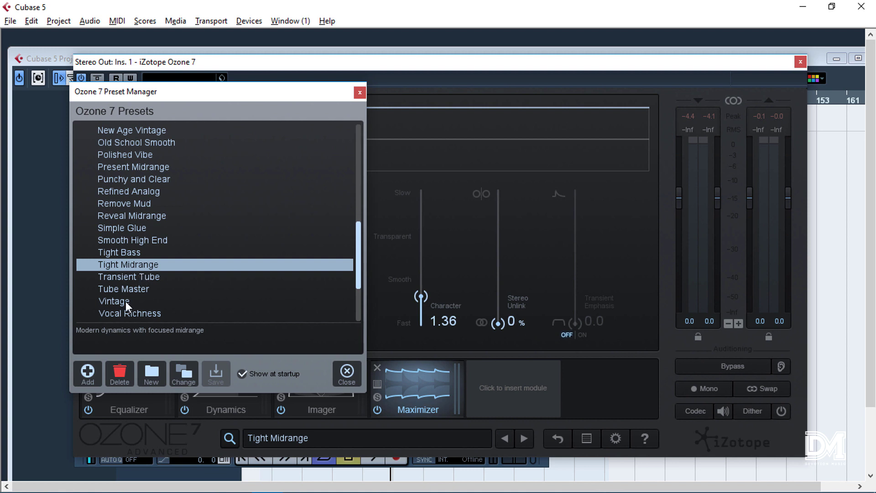
pyautogui.scroll(-3, 125, 301)
pyautogui.click(111, 212)
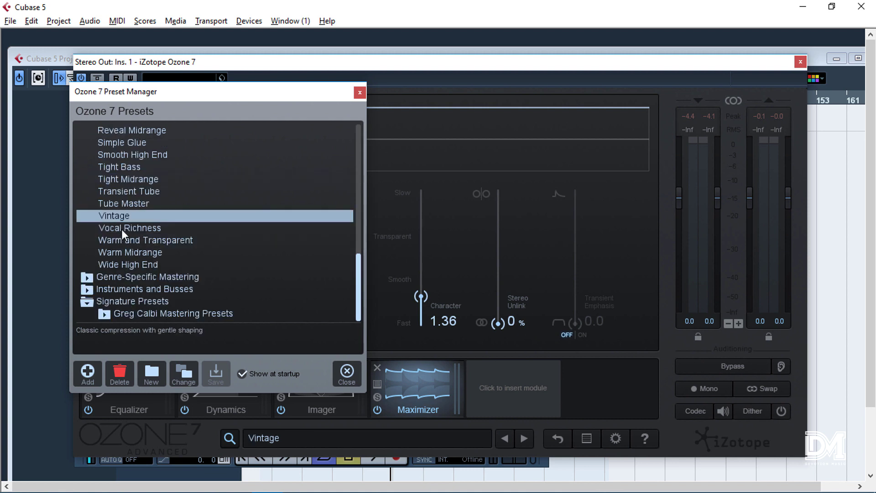
# - Audition the Vocal Richness, Warm and Transparent, and Wide High End presets in turn during playback
pyautogui.click(124, 228)
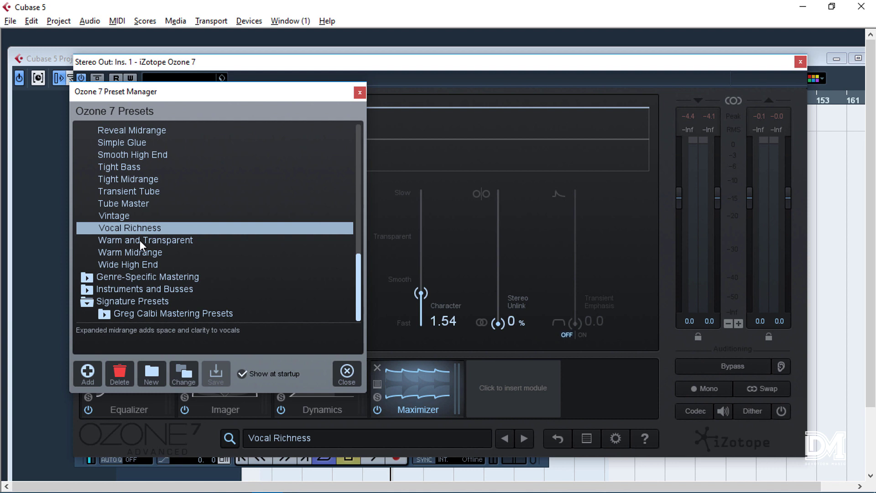
pyautogui.press('space')
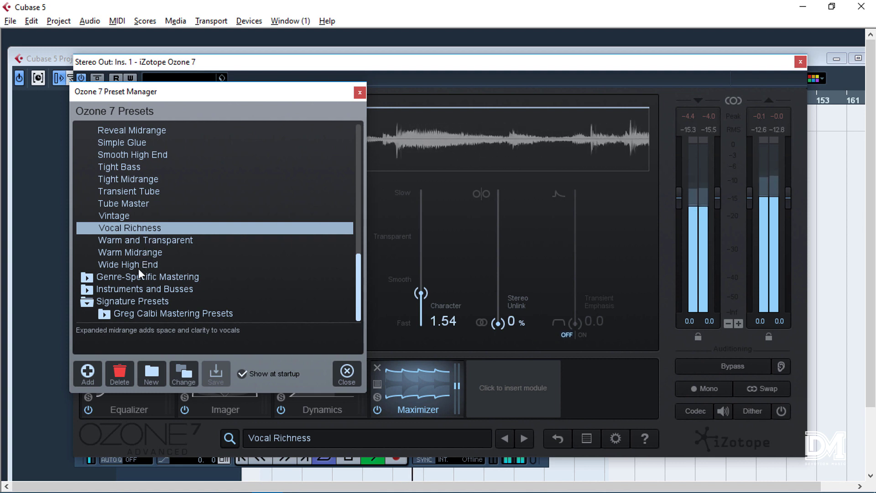
pyautogui.click(144, 243)
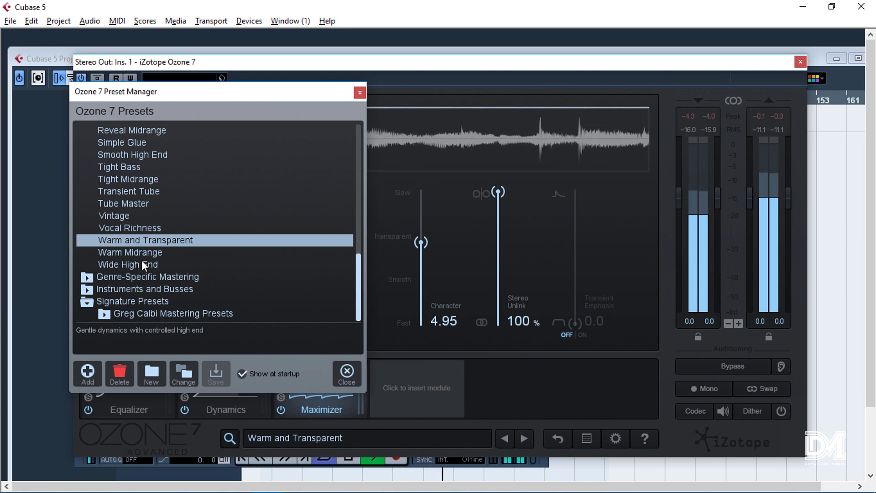
pyautogui.click(142, 264)
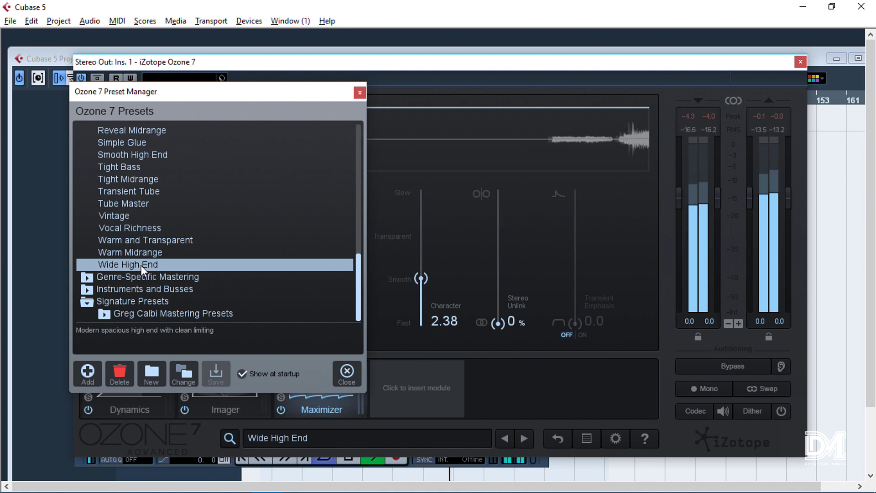
# - Load the Vocal Richness preset, audition it during playback, and close the Preset Manager
pyautogui.click(141, 227)
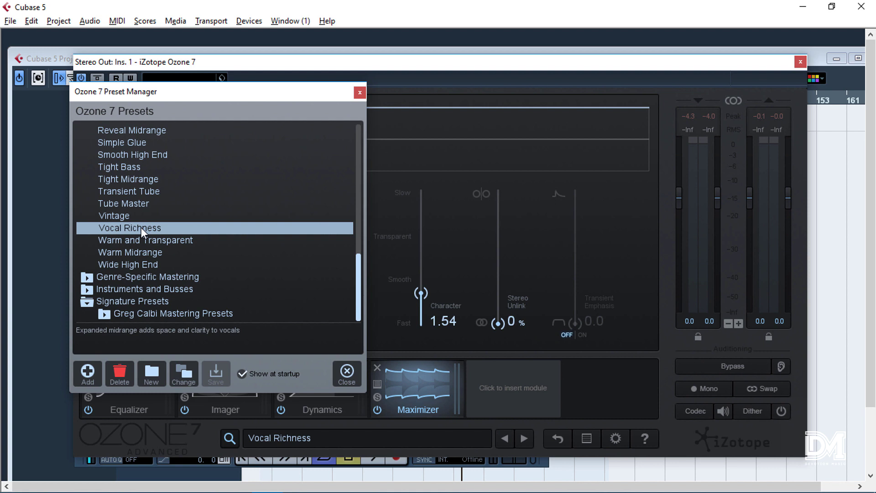
pyautogui.press('space')
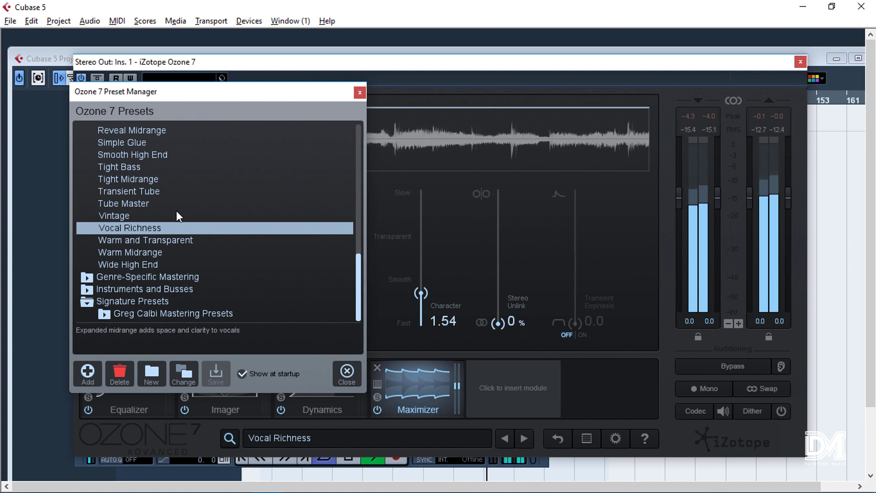
pyautogui.click(360, 92)
pyautogui.press('space')
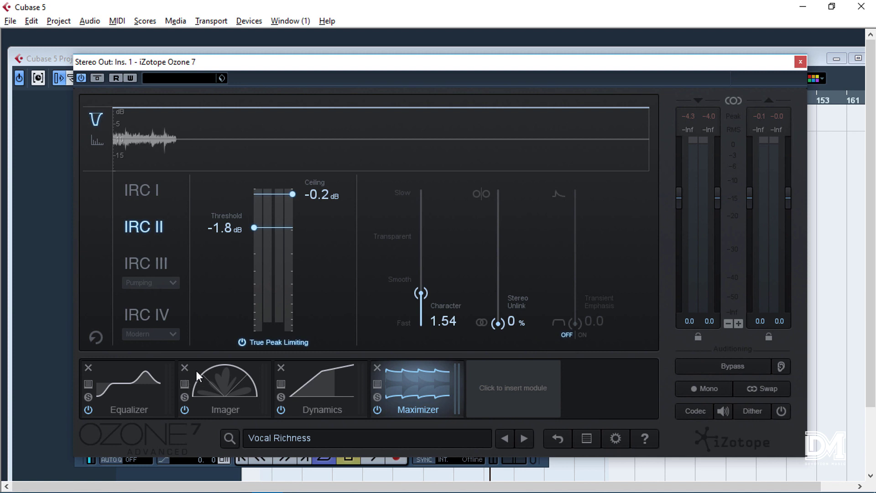
# - Examine the preset's Equalizer, Imager, Dynamics and Maximizer modules in turn, playing the mix while viewing the Imager
pyautogui.click(107, 389)
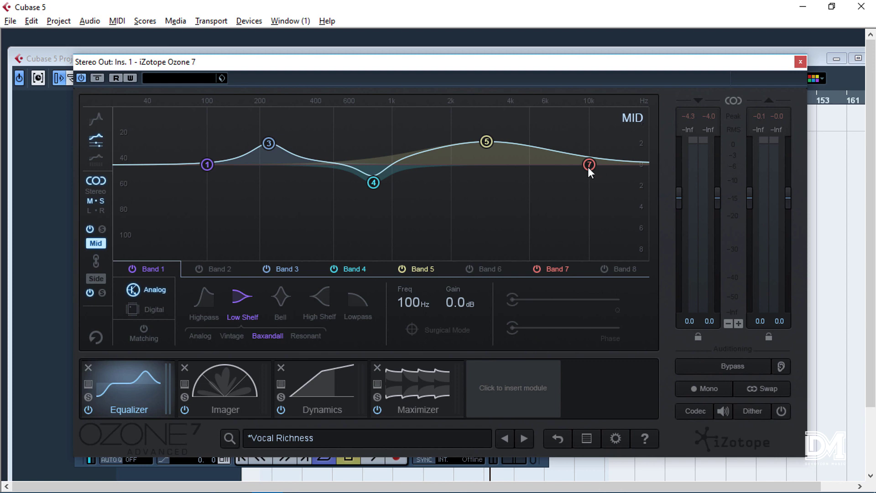
pyautogui.click(217, 395)
pyautogui.press('space')
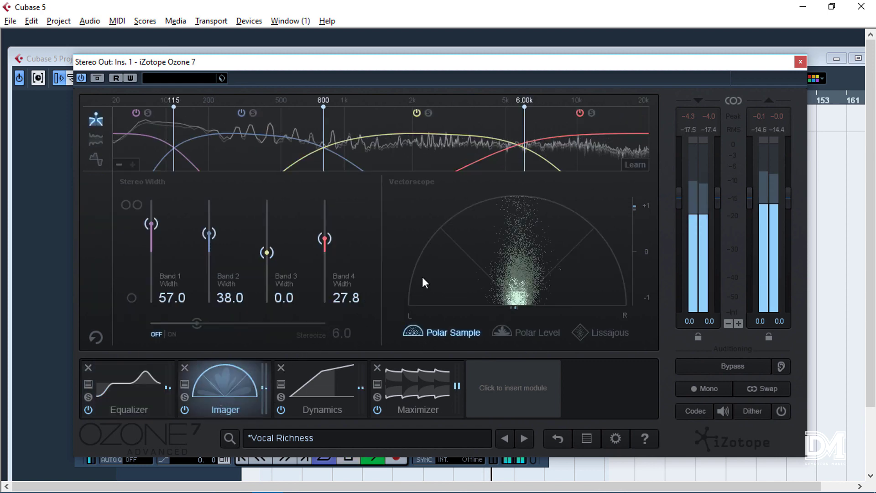
pyautogui.press('space')
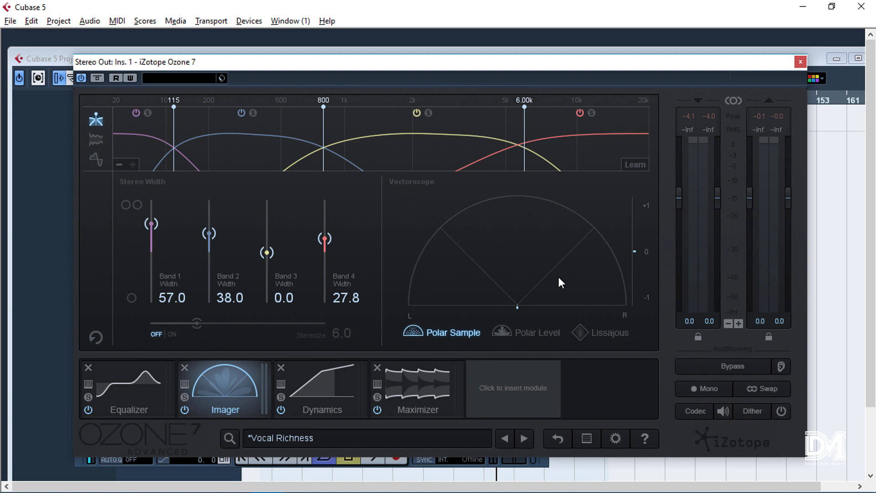
pyautogui.click(309, 403)
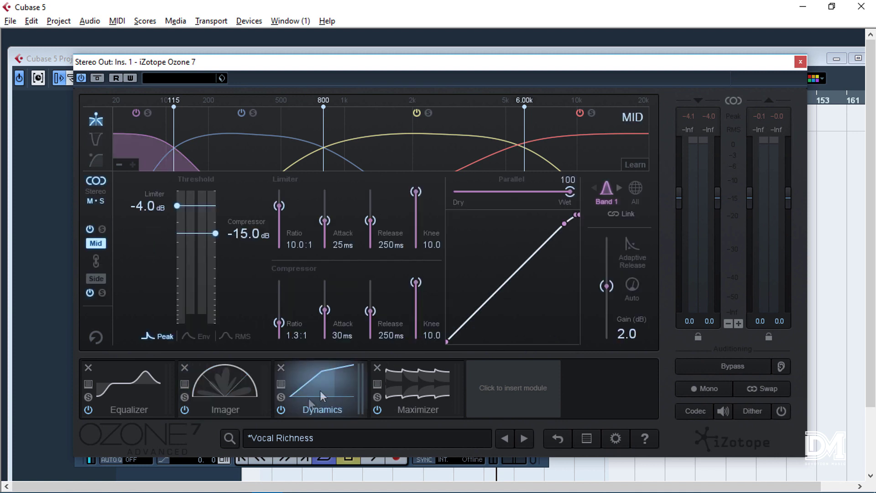
pyautogui.click(413, 392)
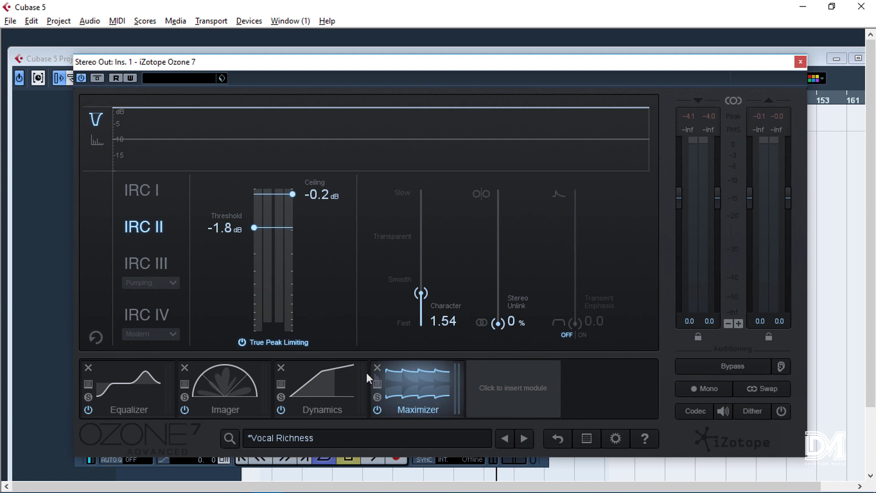
# - Review the Vocal Richness preset's Equalizer module once more and close the Ozone 7 window
pyautogui.click(149, 383)
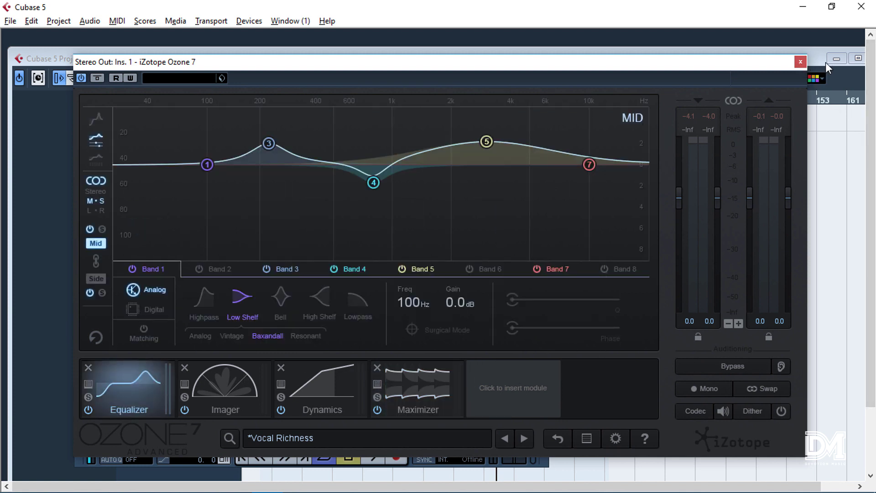
pyautogui.click(800, 62)
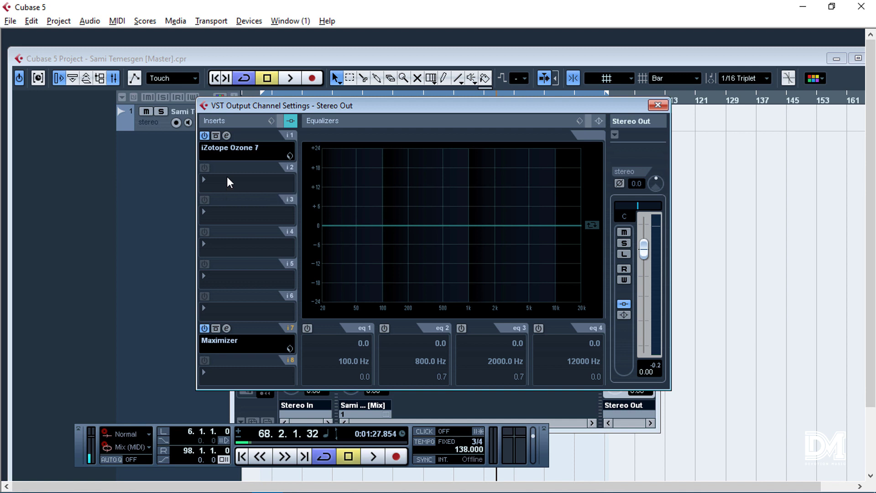
# - Reopen Ozone 7, browse the Genre-Specific Mastering presets in the Preset Manager, and close the manager without loading one
pyautogui.click(227, 136)
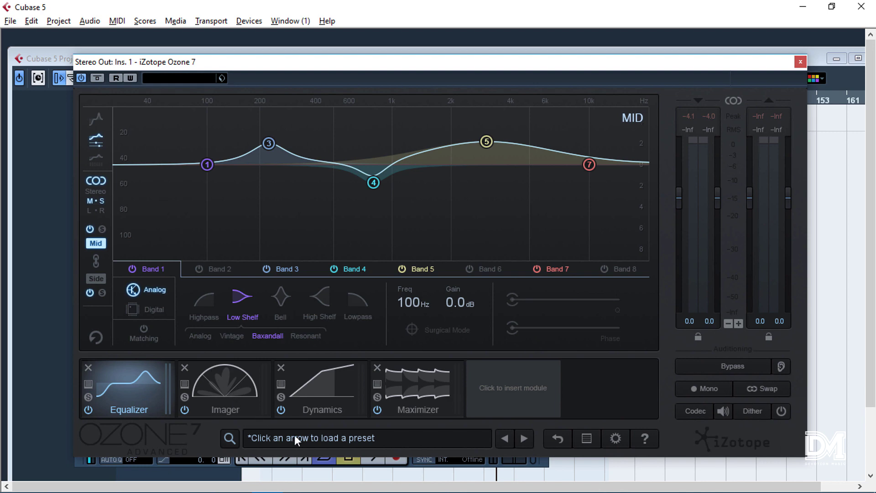
pyautogui.click(300, 437)
pyautogui.scroll(9, 135, 181)
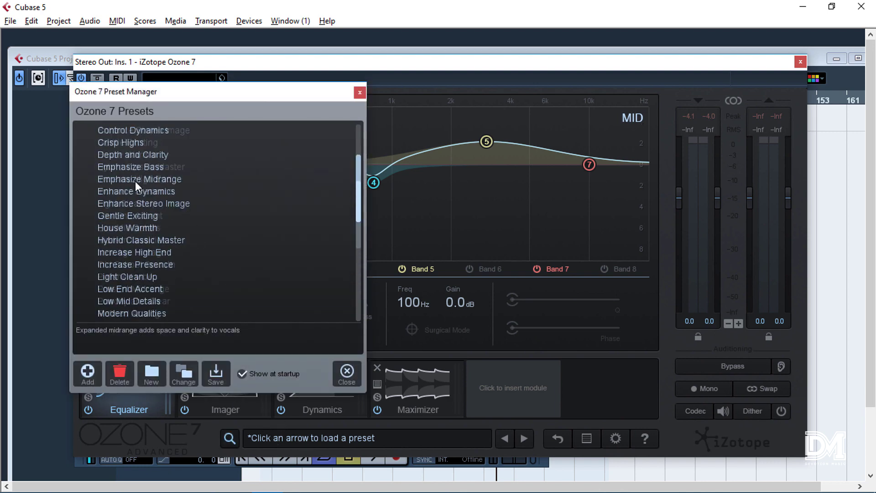
pyautogui.click(88, 156)
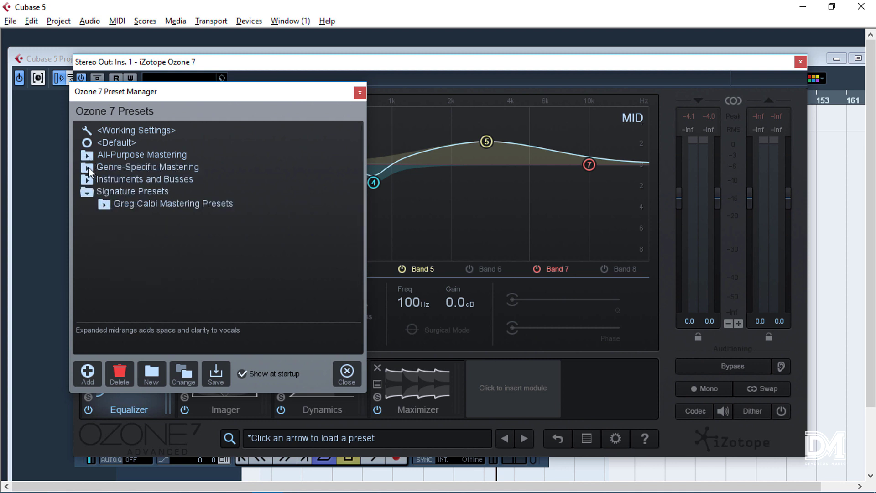
pyautogui.click(88, 167)
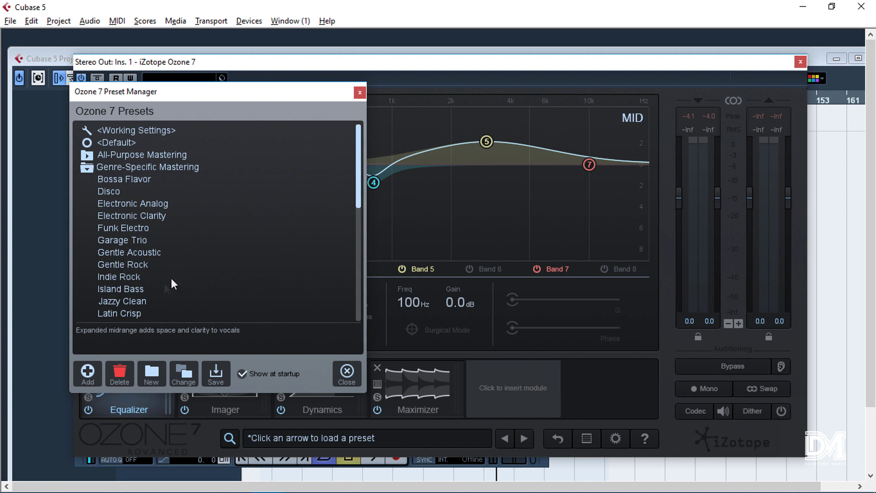
pyautogui.scroll(-2, 149, 286)
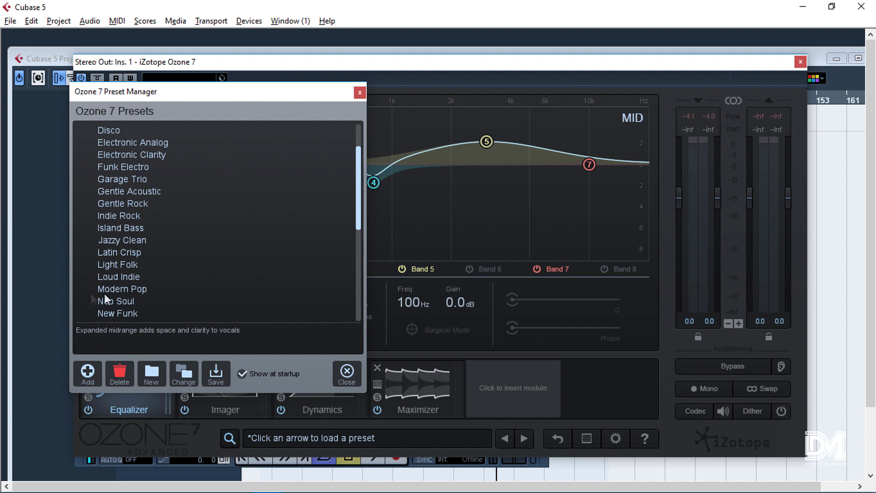
pyautogui.scroll(-2, 116, 295)
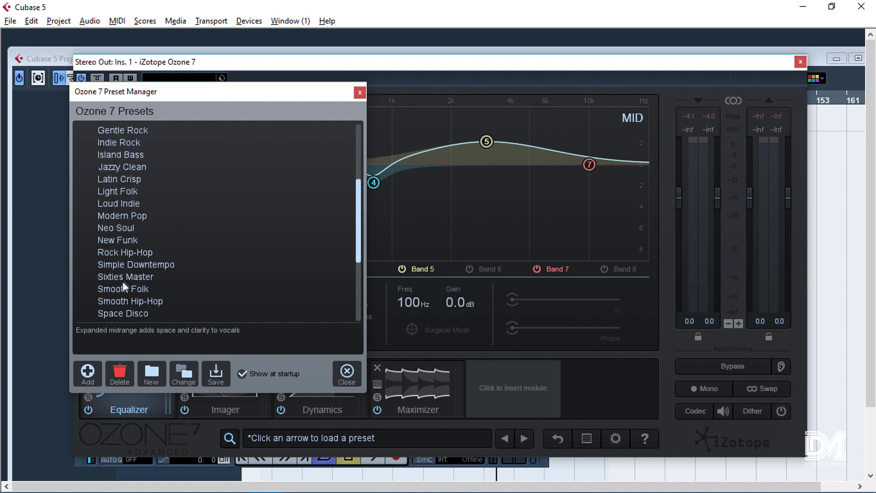
pyautogui.scroll(-2, 116, 293)
pyautogui.scroll(-3, 116, 304)
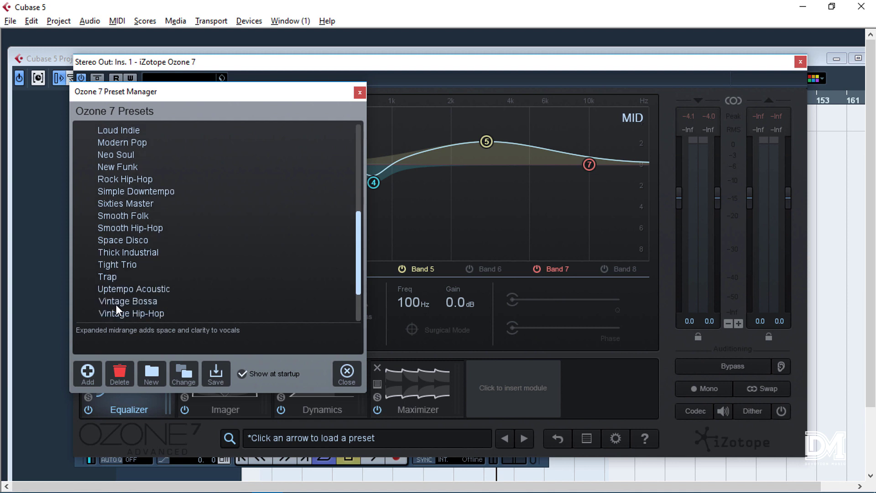
pyautogui.scroll(7, 197, 193)
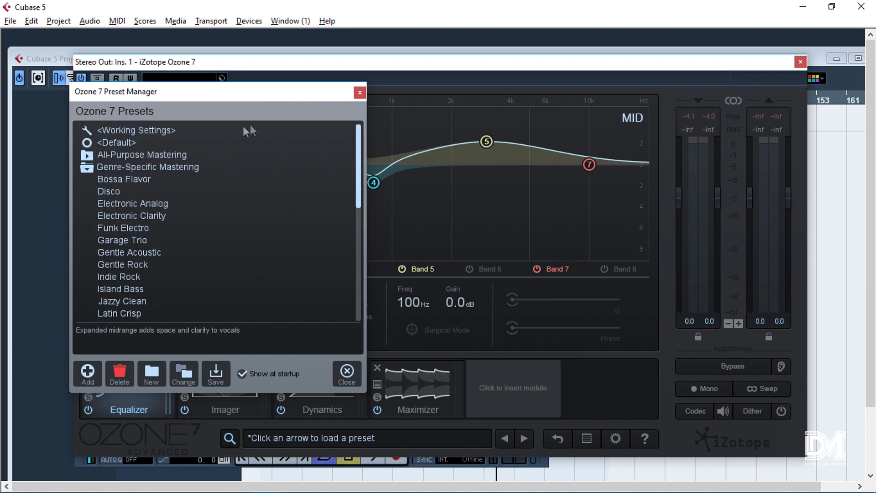
pyautogui.click(359, 92)
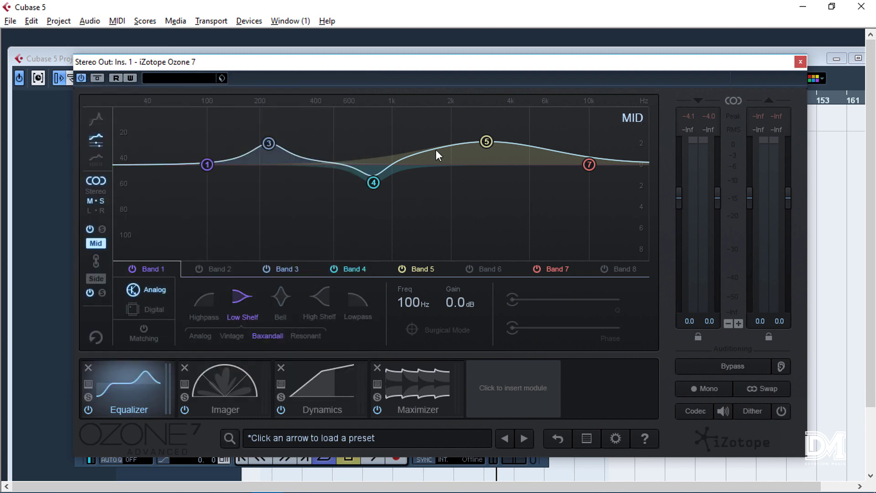
# - Close Ozone 7 and view the Stereo Out channel's equalizer preset list without choosing a preset
pyautogui.click(798, 64)
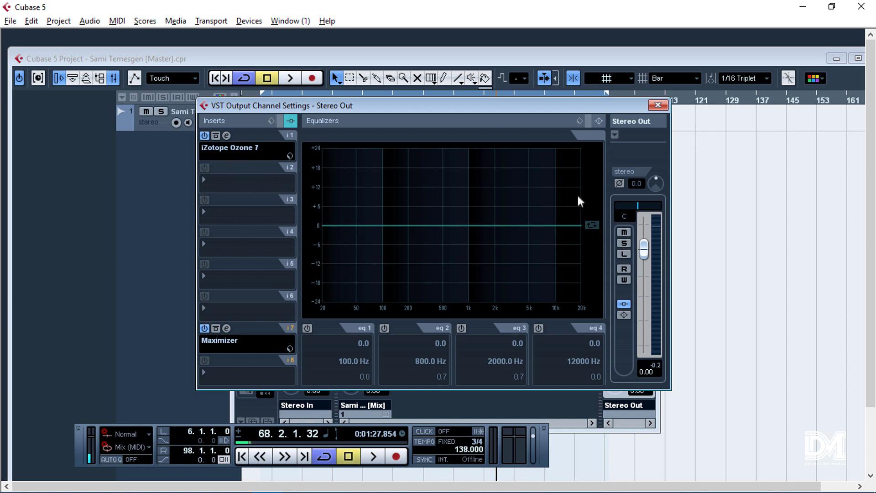
pyautogui.click(582, 120)
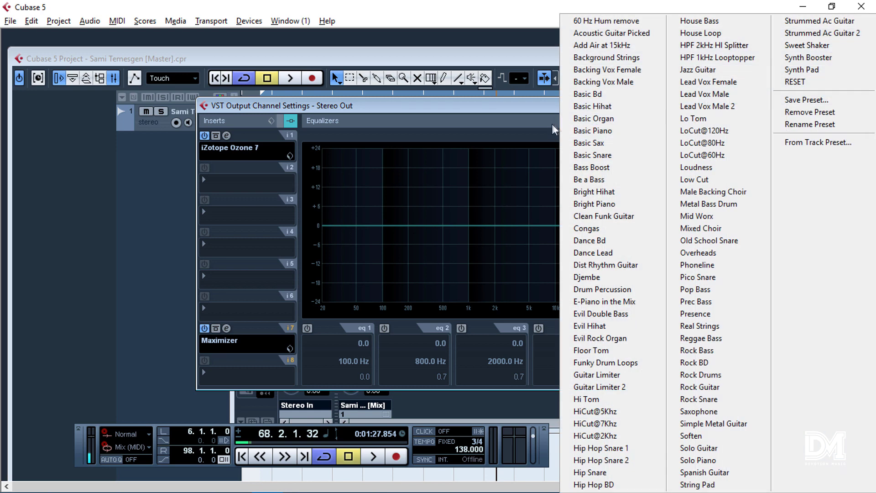
pyautogui.click(486, 146)
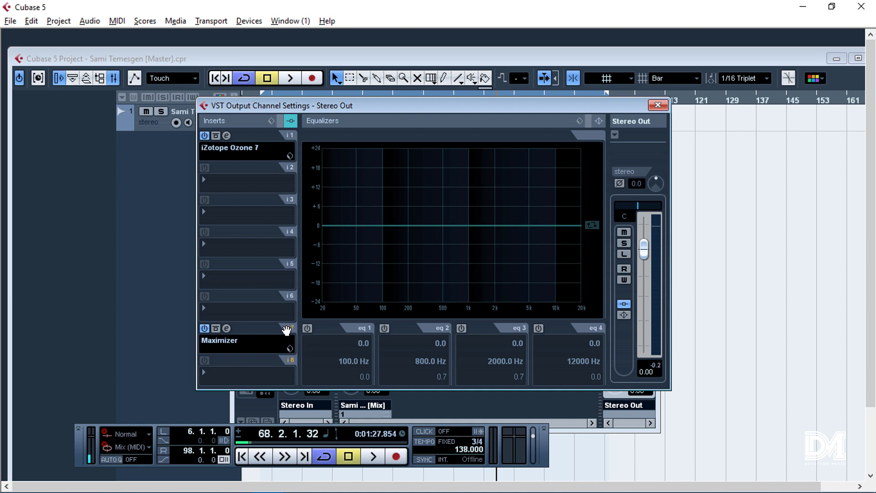
# - Move the Maximizer to insert slot 6, load the UV22HR dither plug-in in slot 7, and close its window
pyautogui.moveTo(286, 330); pyautogui.dragTo(284, 299)
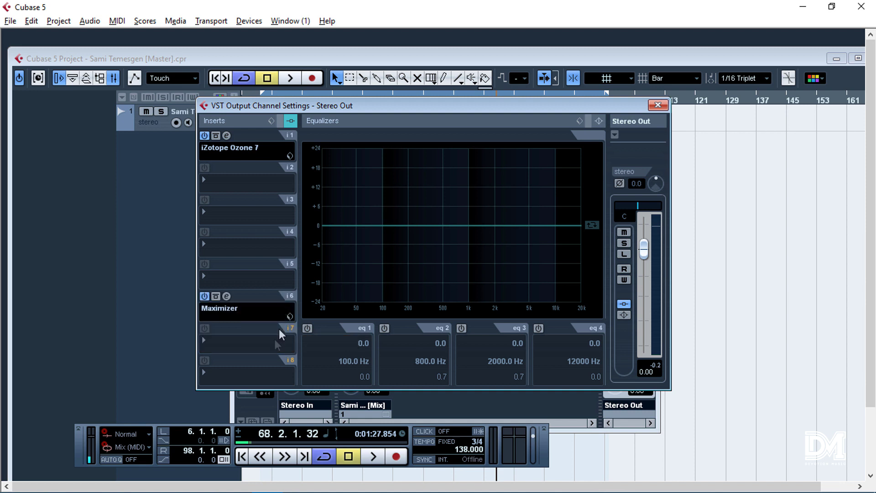
pyautogui.click(211, 341)
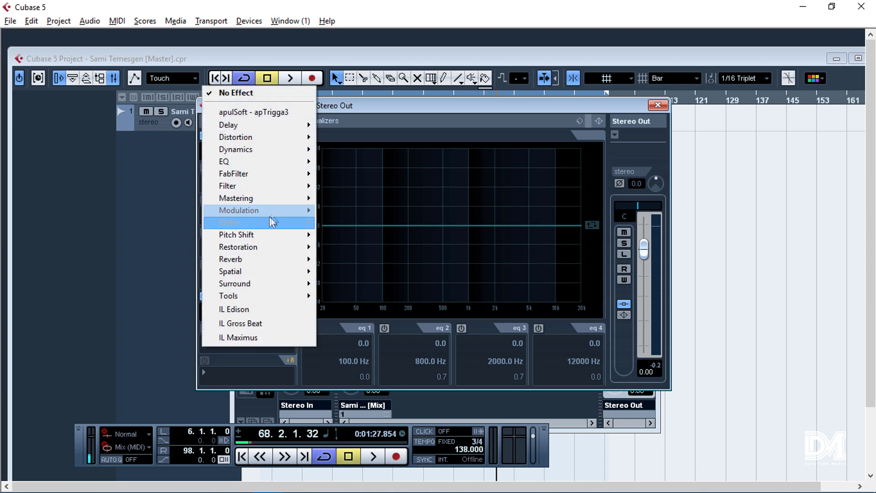
pyautogui.moveTo(305, 154)
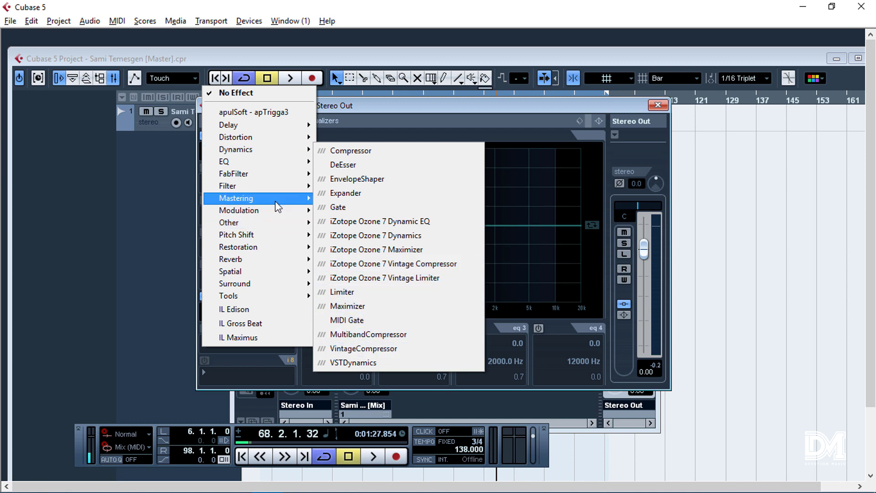
pyautogui.moveTo(276, 202)
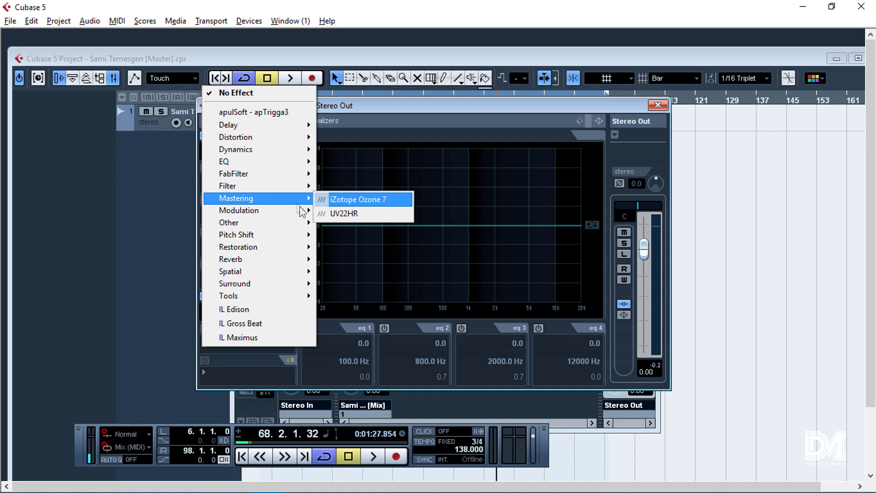
pyautogui.click(346, 215)
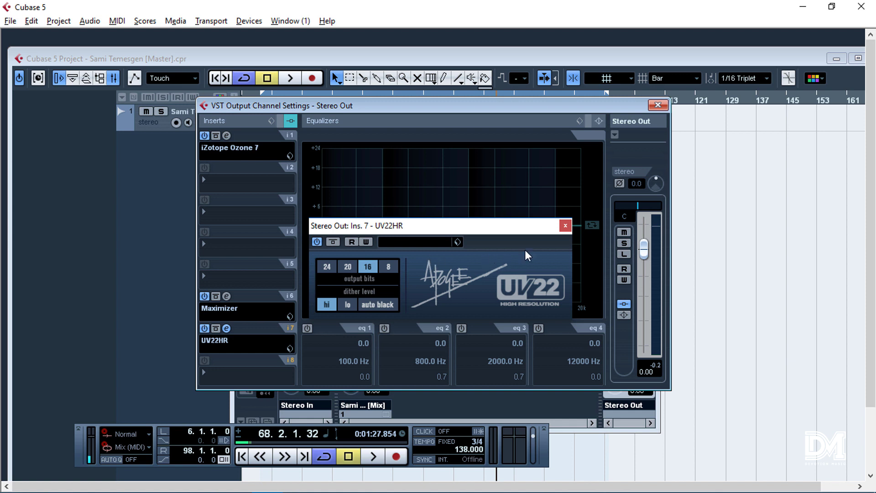
pyautogui.click(565, 226)
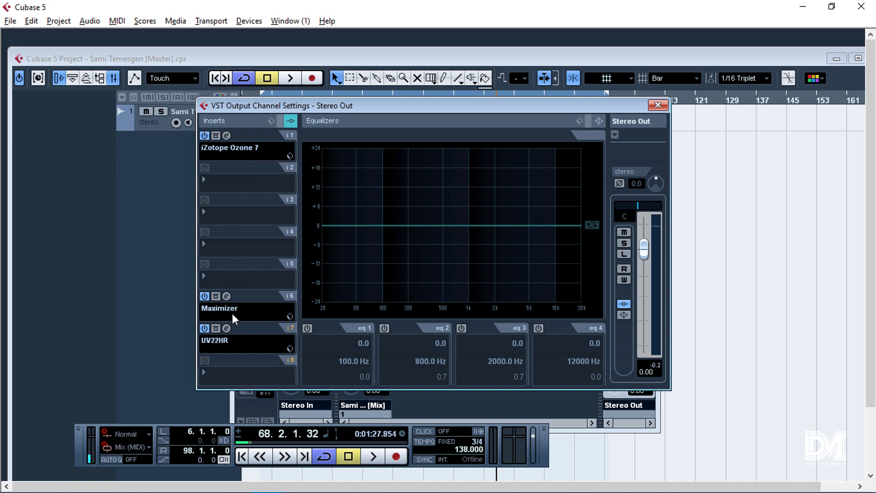
# - Load FabFilter Pro-L in insert slot 8 of the Stereo Out channel and close its window
pyautogui.click(218, 371)
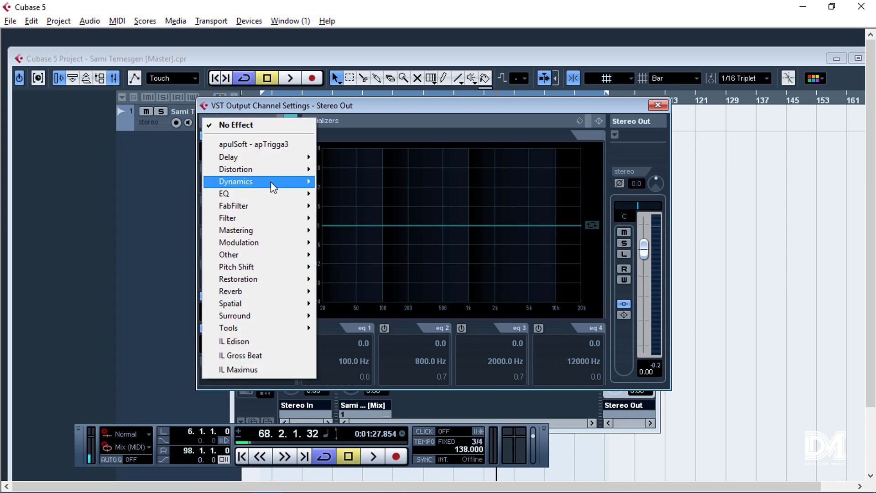
pyautogui.moveTo(277, 206)
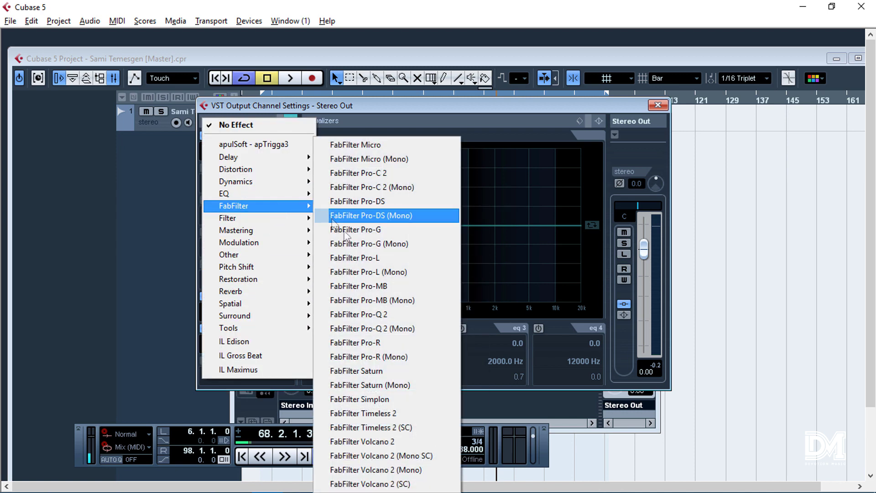
pyautogui.click(354, 255)
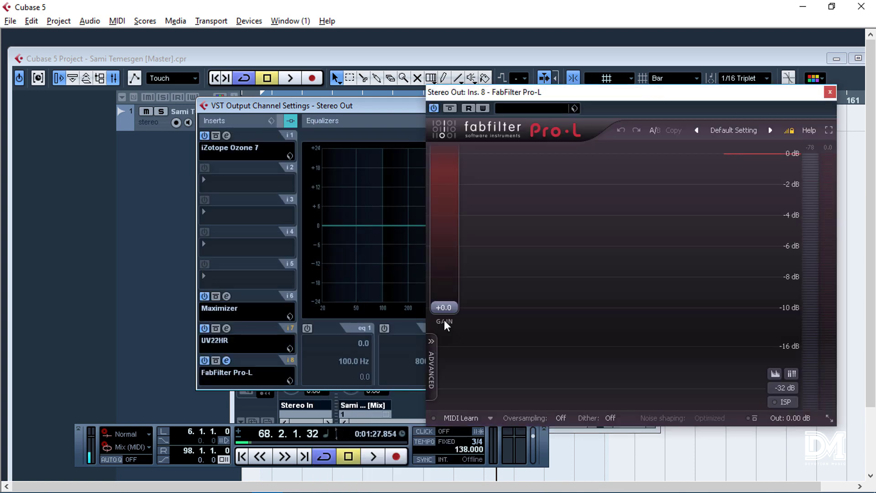
pyautogui.click(830, 92)
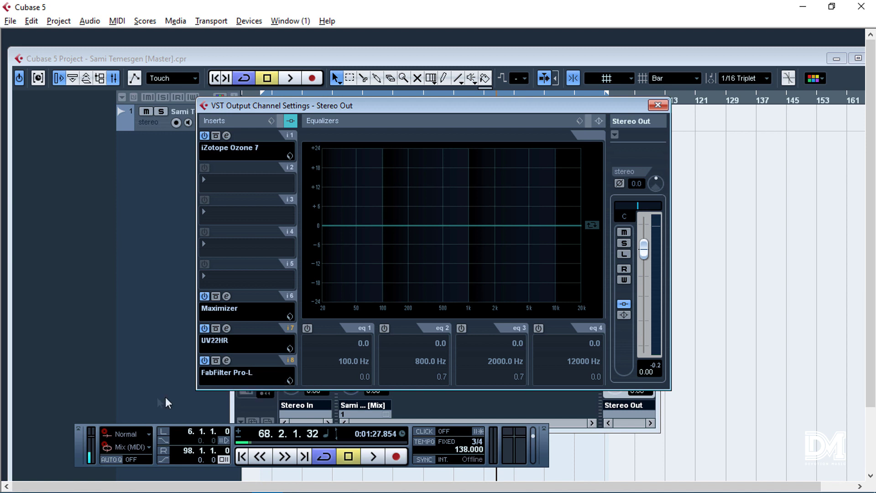
# - Check the output level during playback on the Stereo Out meter, then with the FabFilter Pro-L and Maximizer windows open side by side
pyautogui.press('space')
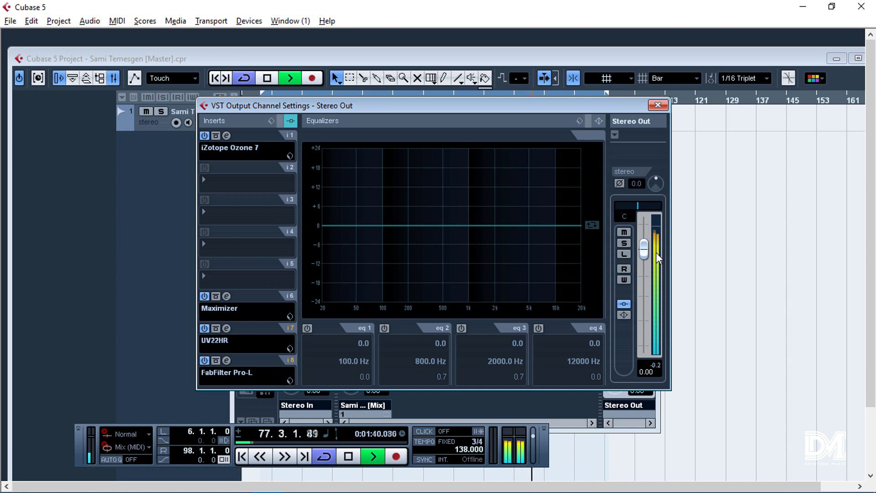
pyautogui.press('space')
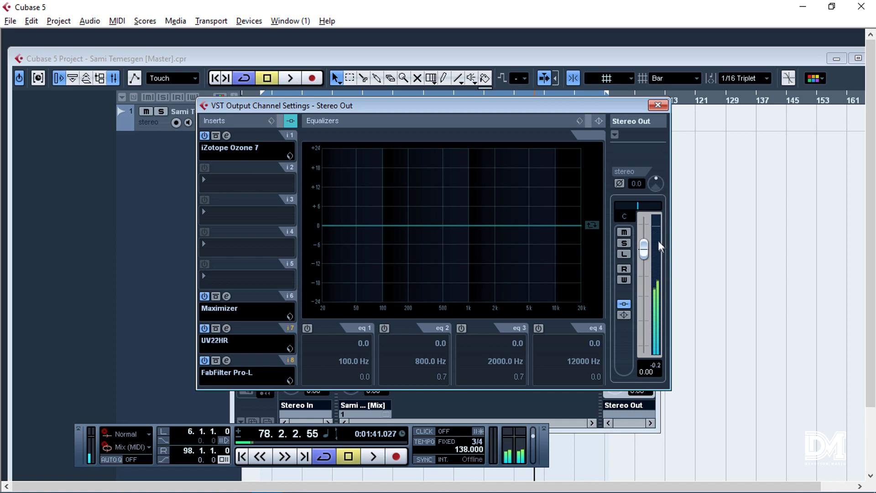
pyautogui.click(227, 360)
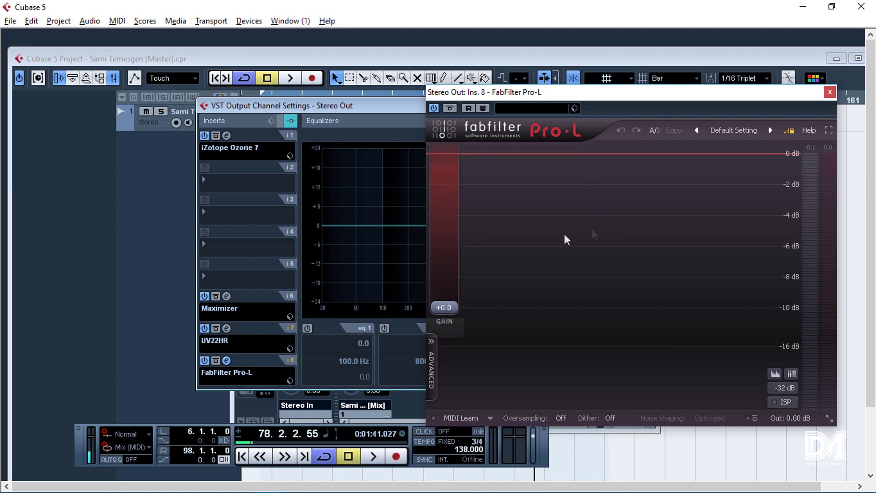
pyautogui.click(226, 296)
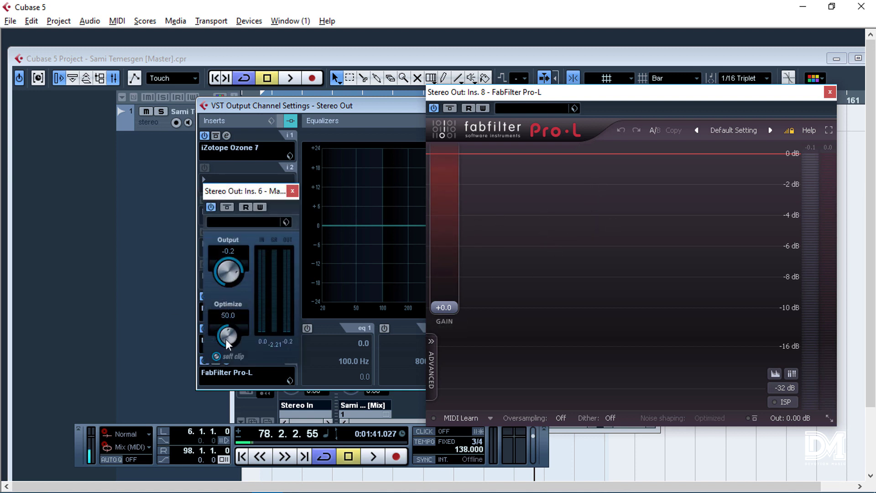
pyautogui.moveTo(250, 189); pyautogui.dragTo(240, 176)
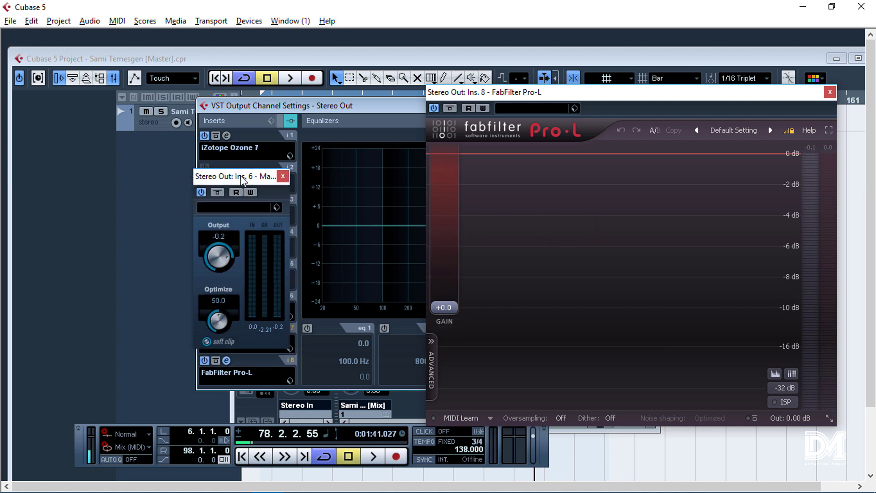
pyautogui.press('space')
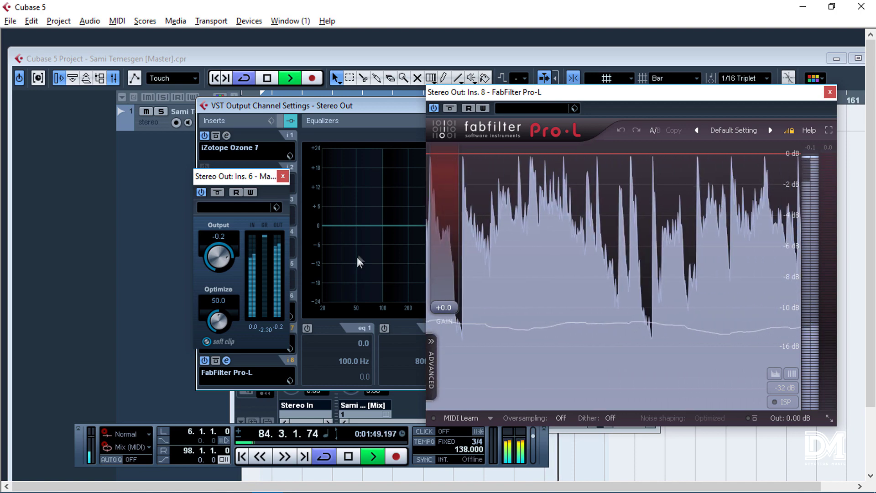
pyautogui.press('space')
# - Set the Maximizer's Output to -0.3
pyautogui.doubleClick(219, 235)
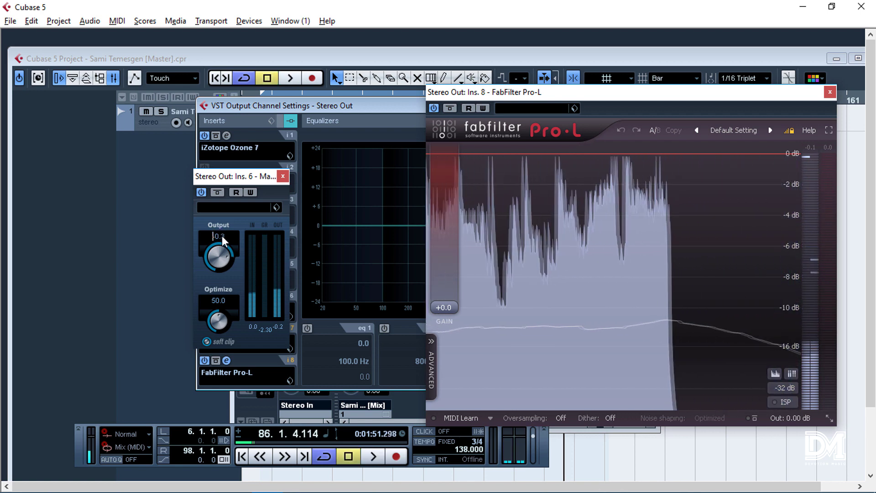
pyautogui.write('-0.3')
pyautogui.press('Return')
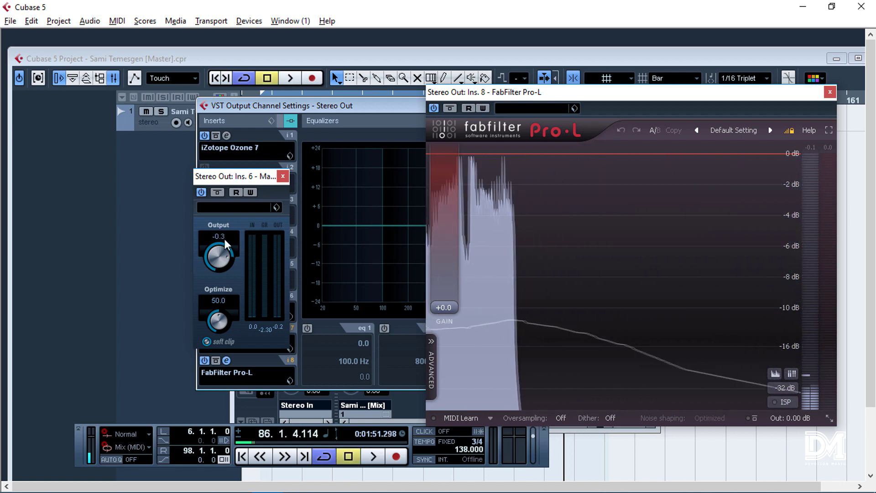
# - Reset the peak reading in FabFilter Pro-L and play the mix to check the output peak level
pyautogui.click(809, 148)
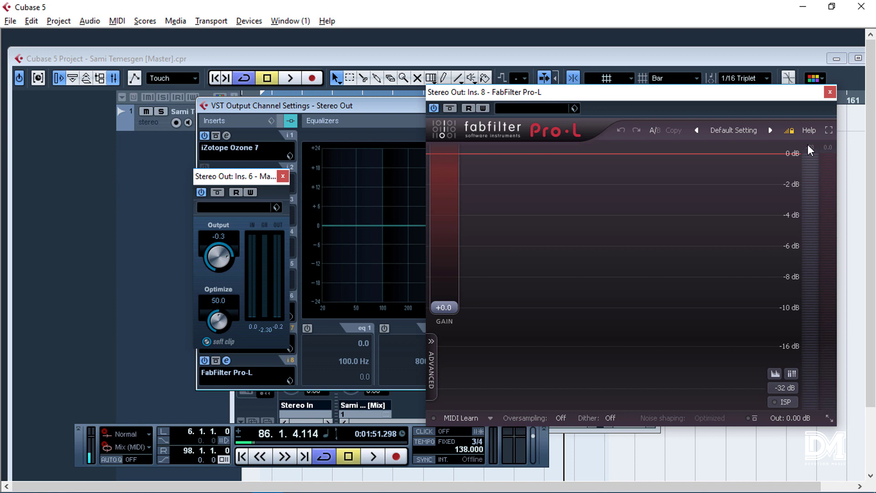
pyautogui.press('space')
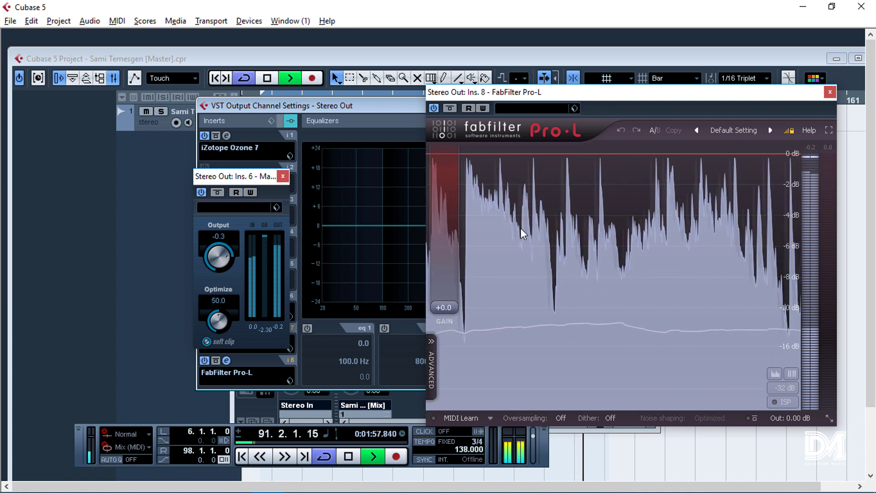
pyautogui.press('space')
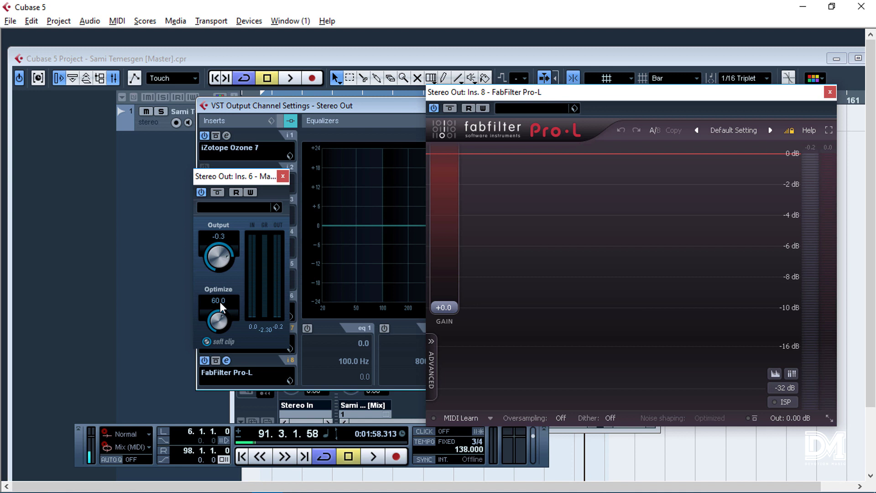
# - Play the mix to judge the current Maximizer settings against the FabFilter Pro-L level display
pyautogui.press('space')
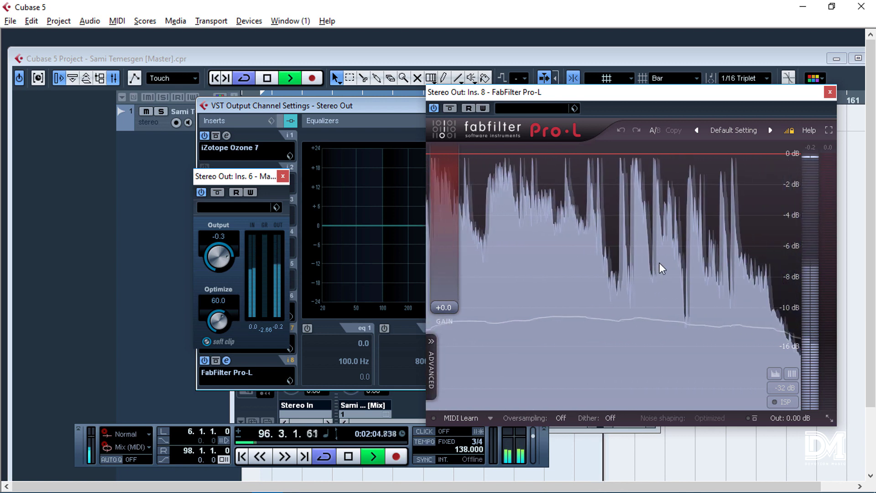
pyautogui.press('space')
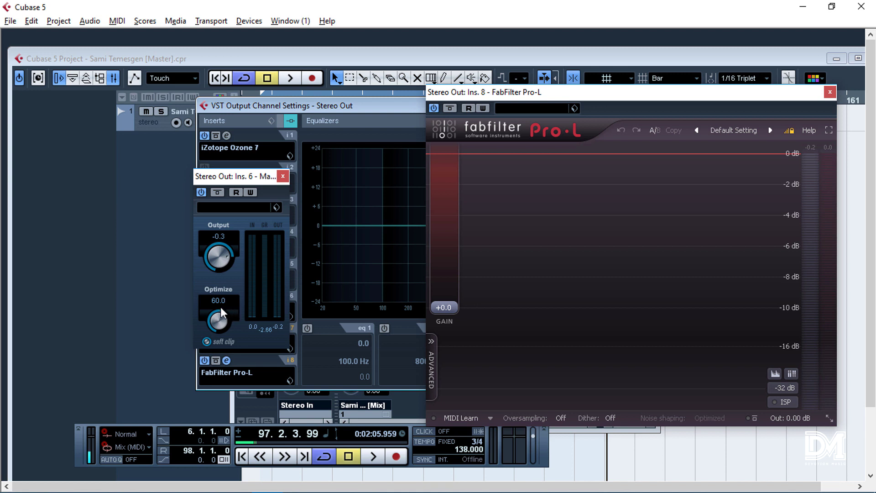
pyautogui.press('space')
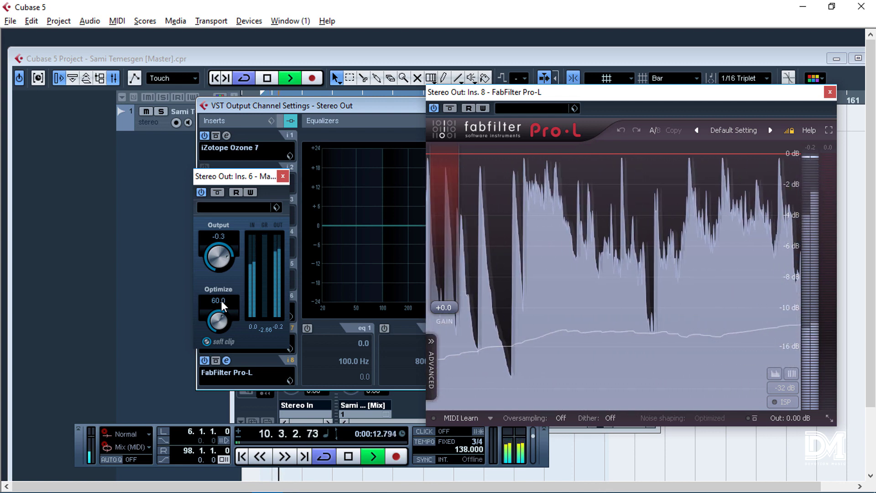
pyautogui.press('space')
# - Set the Maximizer's Optimize to 65 and play the mix to judge the change
pyautogui.click(221, 300)
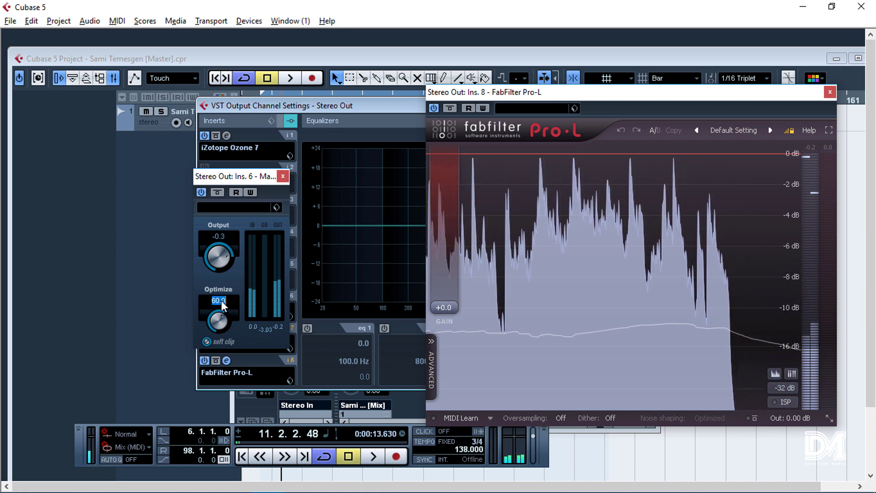
pyautogui.write('65')
pyautogui.press('Return')
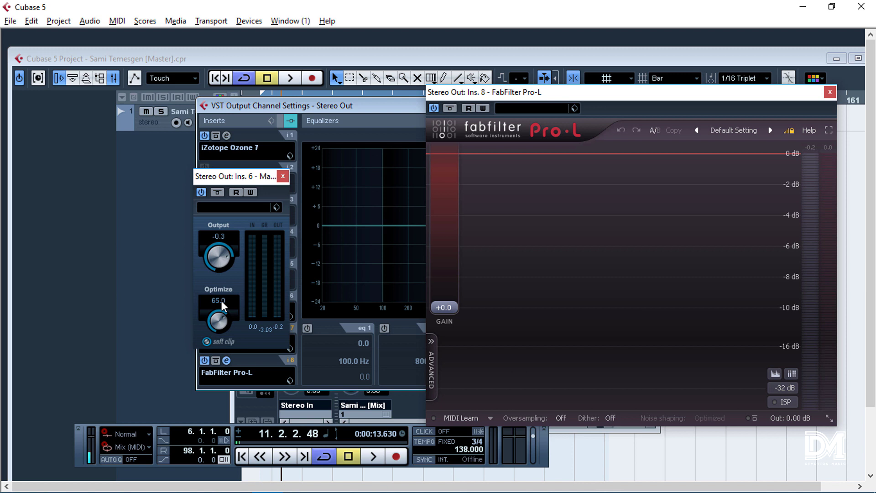
pyautogui.press('space')
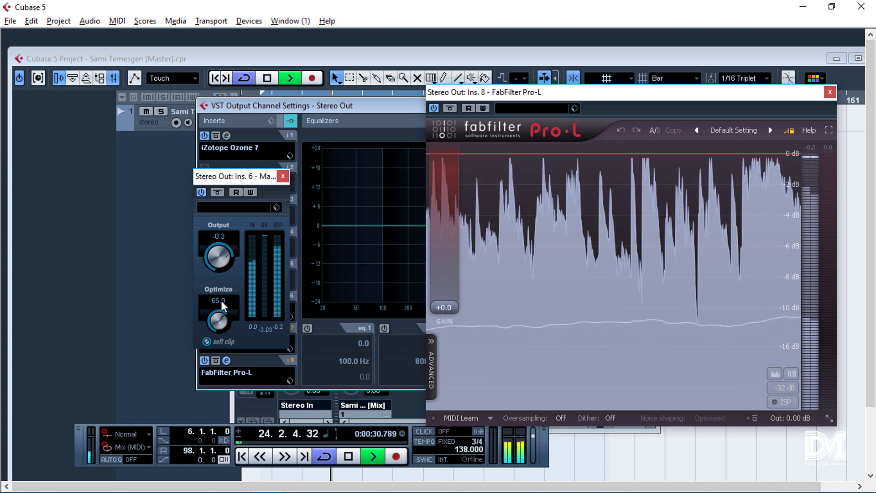
pyautogui.press('space')
# - Set the Maximizer's Optimize to 70 and listen to the mix again
pyautogui.click(218, 300)
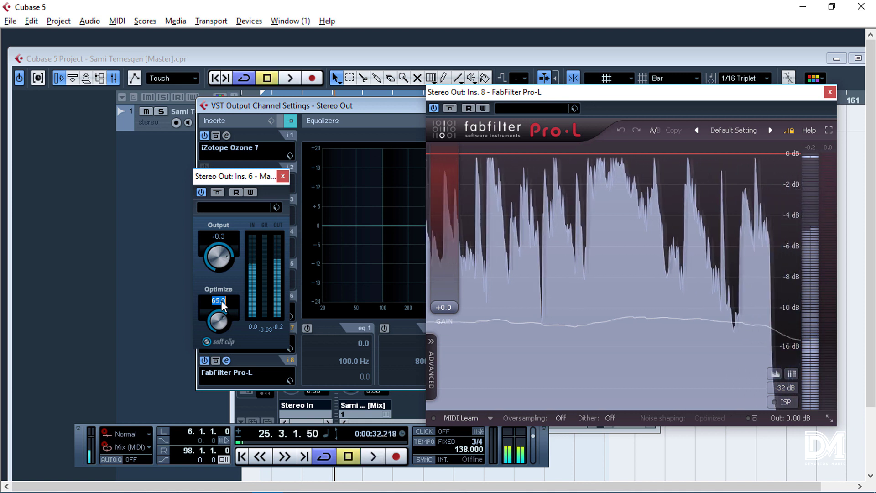
pyautogui.write('70')
pyautogui.press('Return')
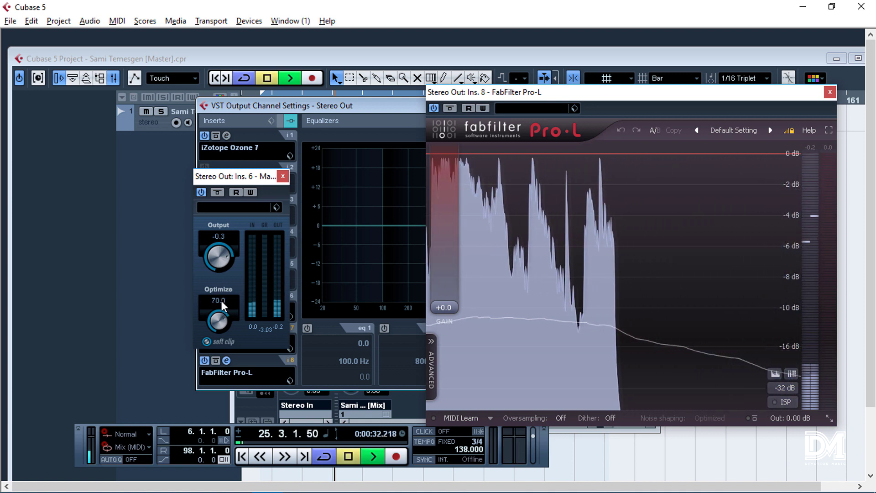
pyautogui.press('space')
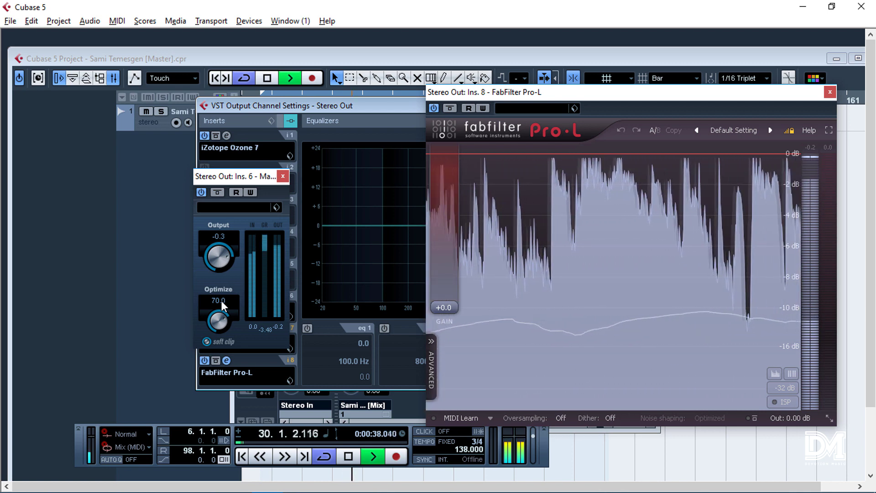
pyautogui.press('space')
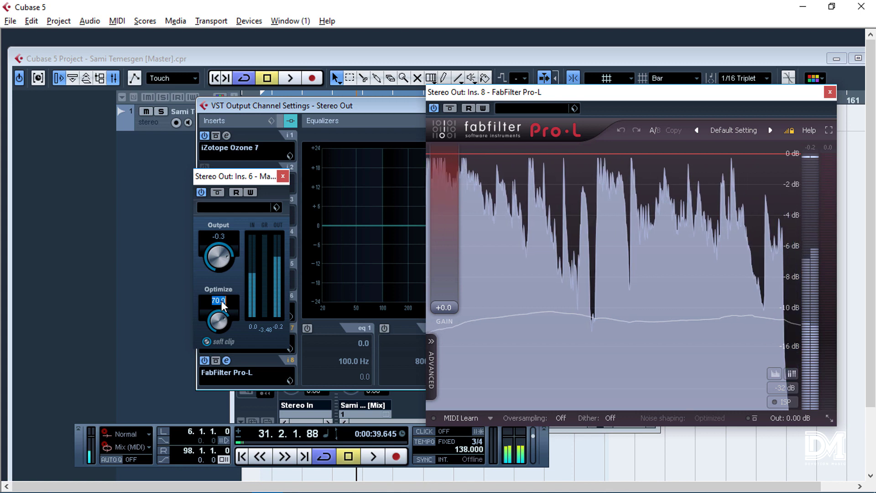
# - Set the Maximizer's Optimize to 75 and play the mix to check the result
pyautogui.click(218, 300)
pyautogui.write('75')
pyautogui.press('Return')
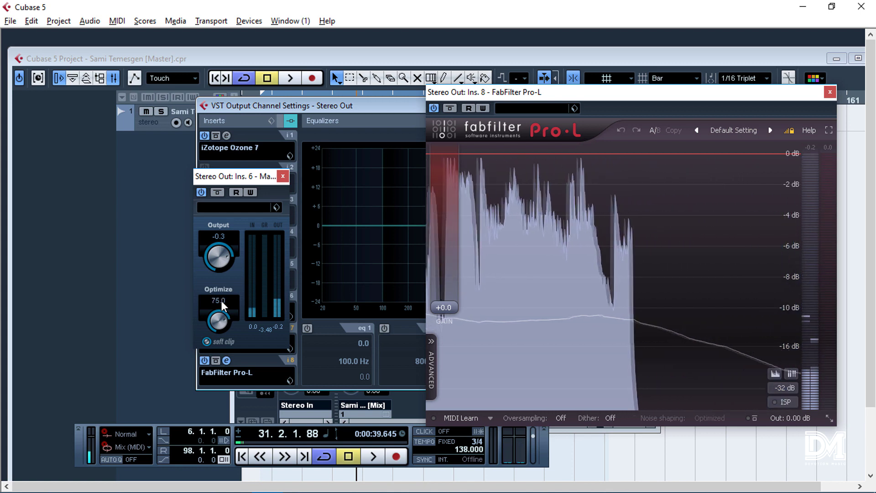
pyautogui.press('space')
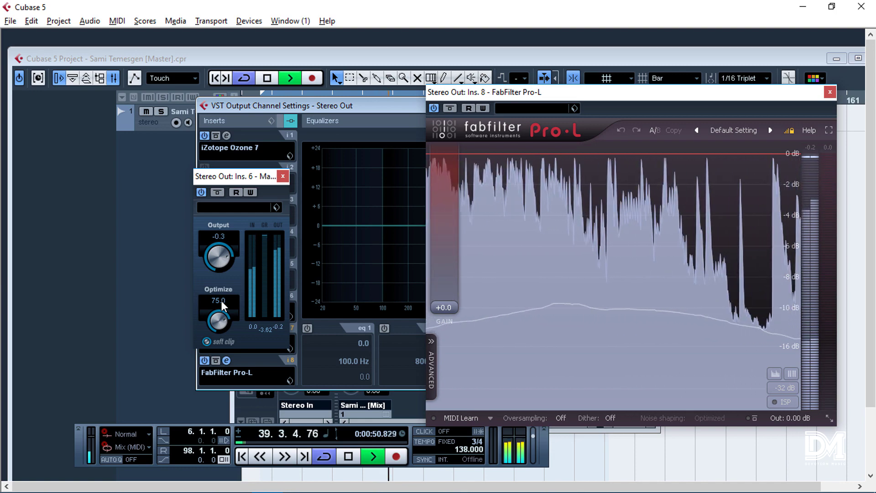
pyautogui.press('space')
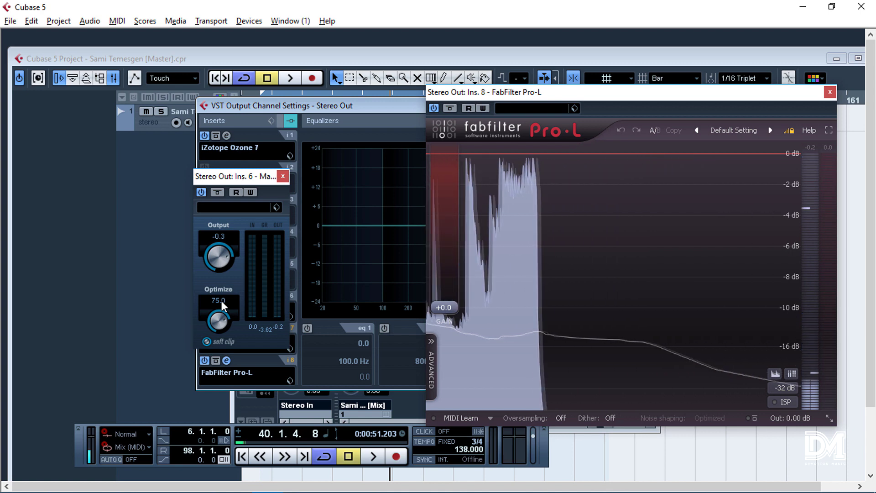
# - Play the mix from bar 42 to check its levels in Maximizer and FabFilter Pro-L
pyautogui.click(411, 95)
pyautogui.click(398, 98)
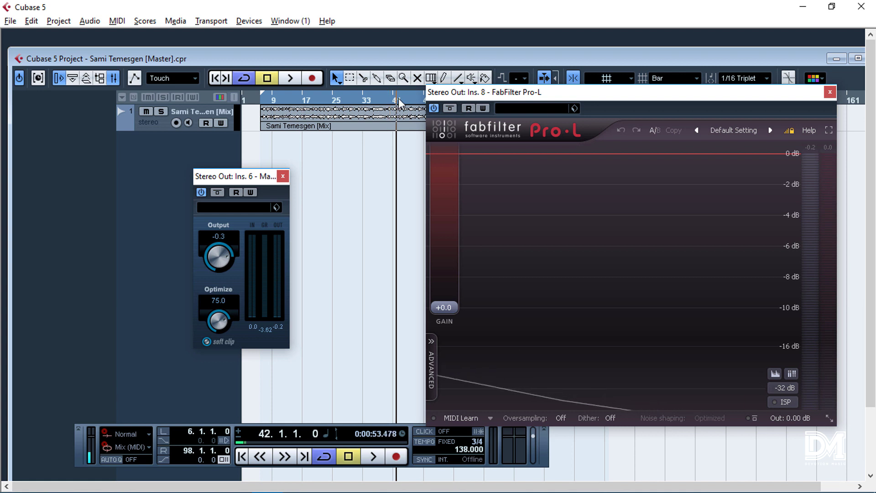
pyautogui.press('space')
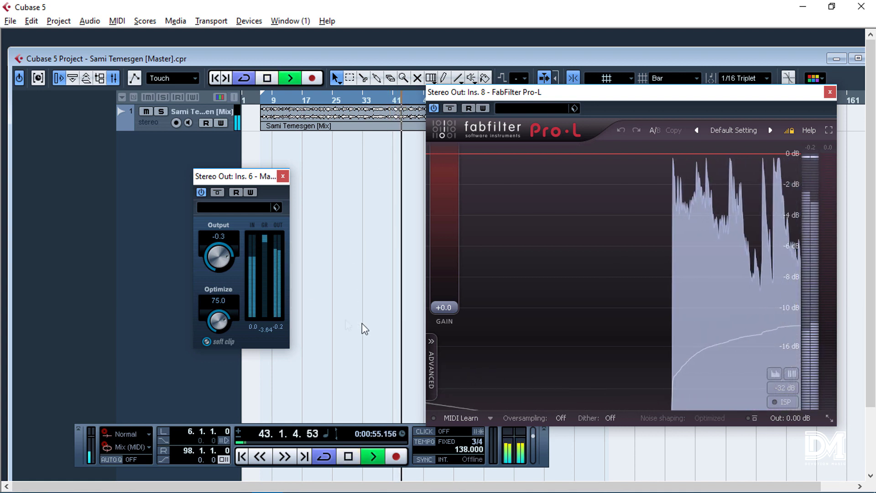
pyautogui.press('space')
# - Play the mix from about bar 60 with the Mixer open to check its levels, and close the Maximizer and FabFilter Pro-L windows
pyautogui.moveTo(519, 97); pyautogui.dragTo(521, 119)
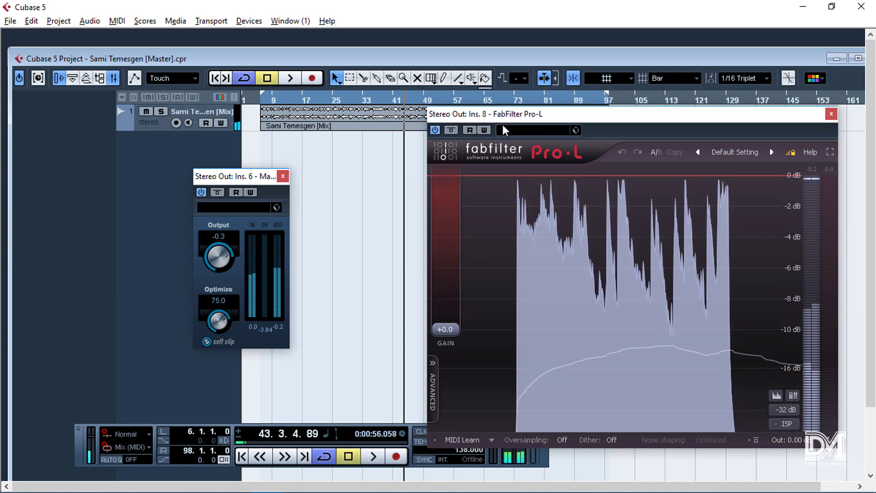
pyautogui.click(469, 100)
pyautogui.press('space')
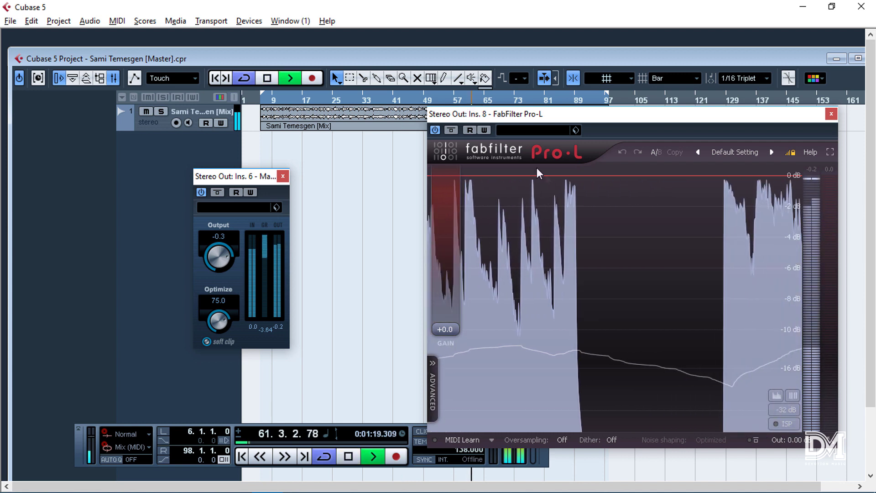
pyautogui.press('F3')
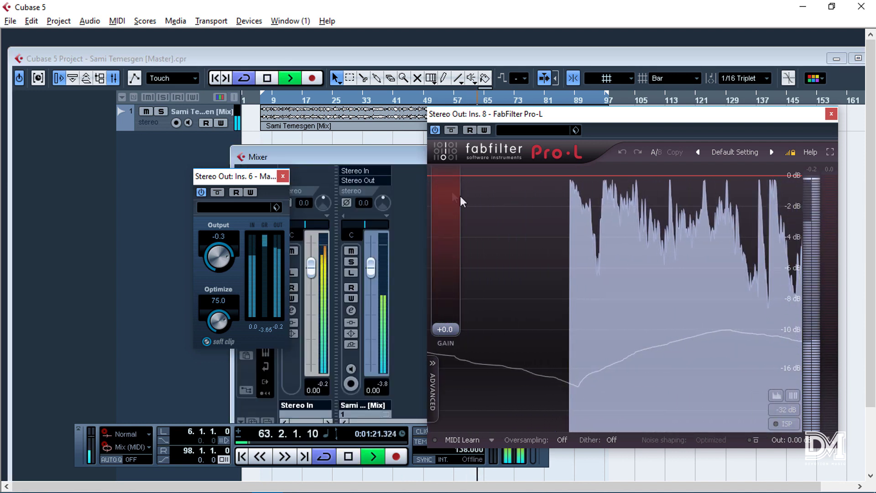
pyautogui.moveTo(385, 160); pyautogui.dragTo(388, 145)
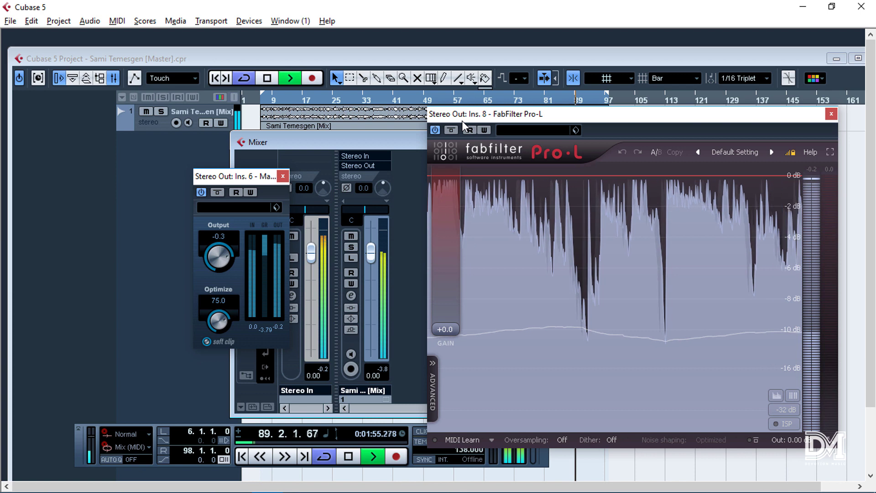
pyautogui.press('space')
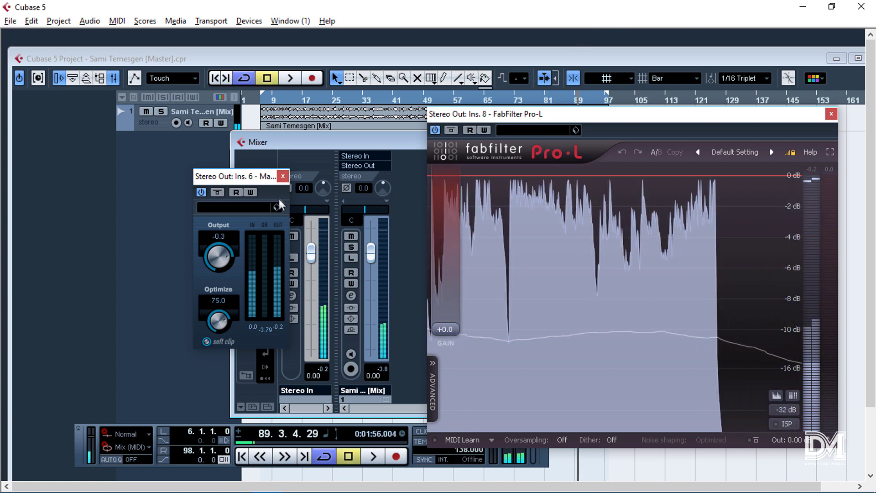
pyautogui.click(283, 176)
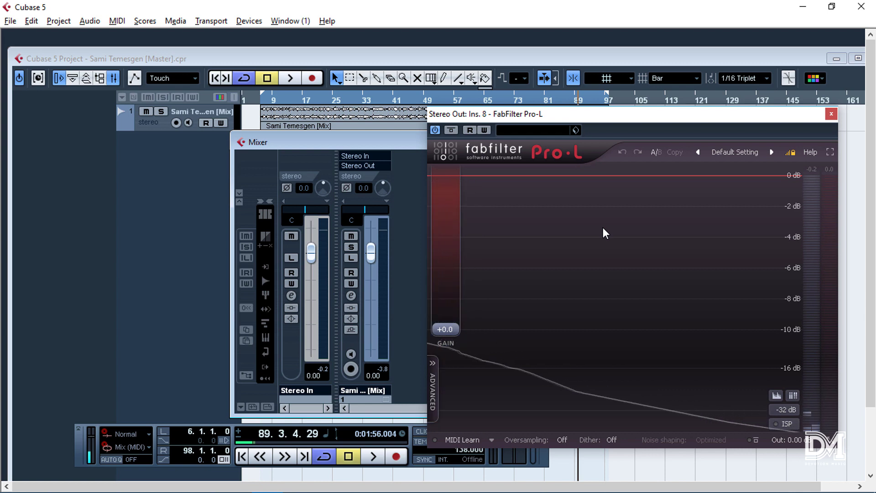
pyautogui.click(831, 114)
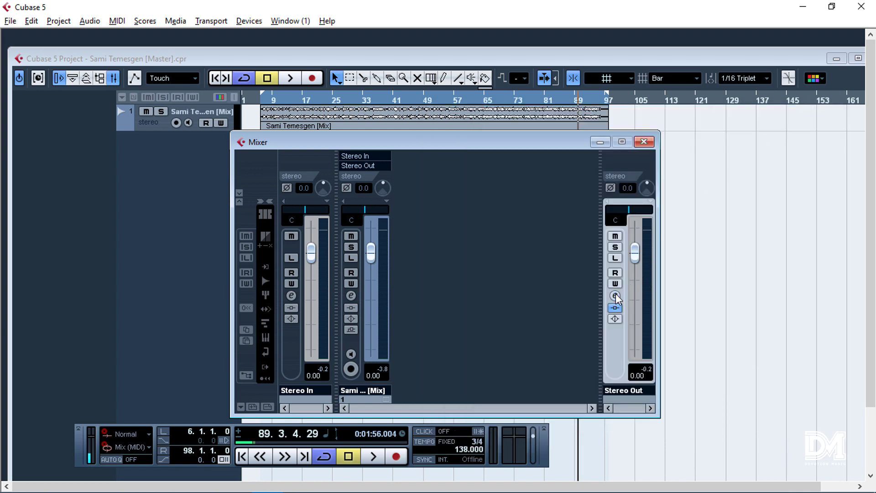
# - Review the UV22HR output bit depth and the FabFilter Pro-L window among the Stereo Out channel's inserts
pyautogui.click(615, 296)
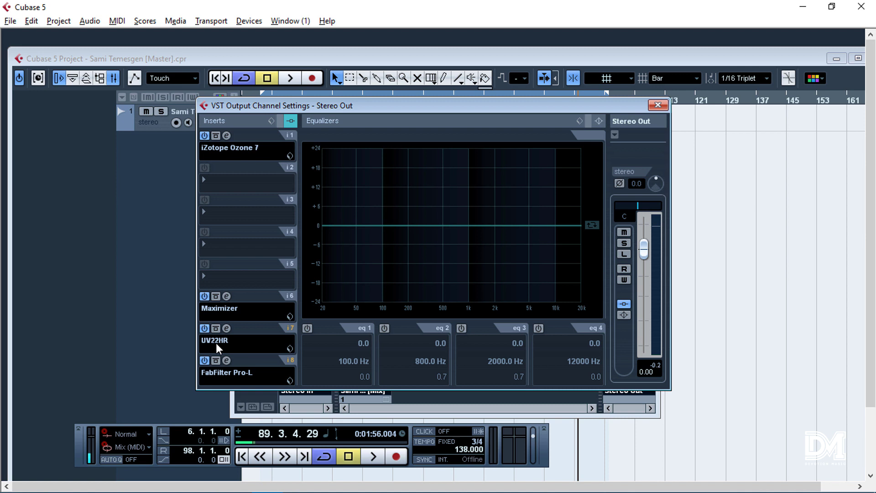
pyautogui.click(227, 328)
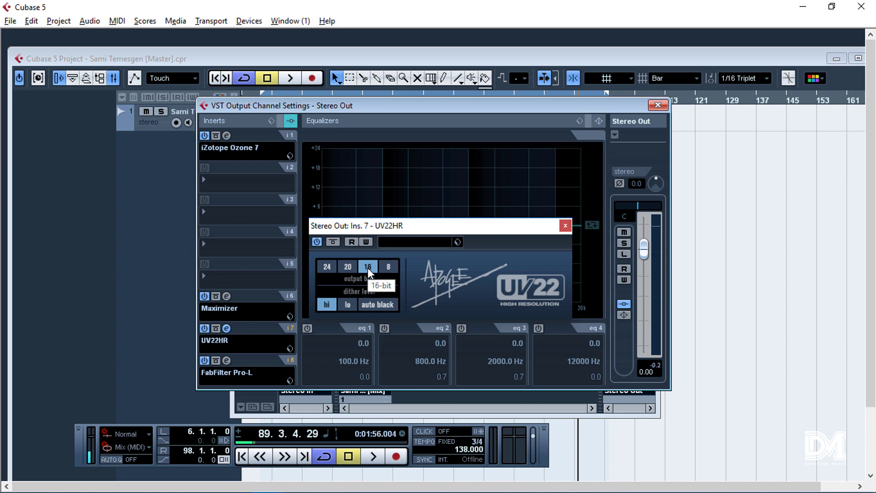
pyautogui.click(561, 226)
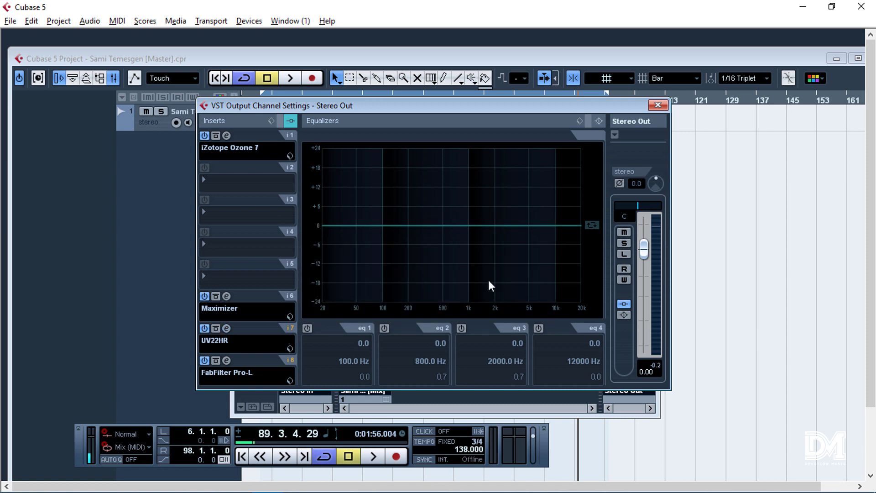
pyautogui.click(228, 362)
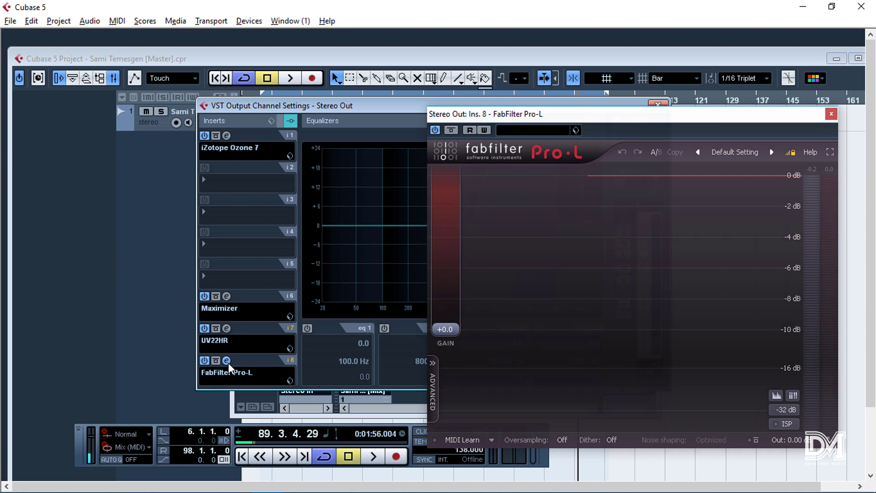
pyautogui.click(227, 361)
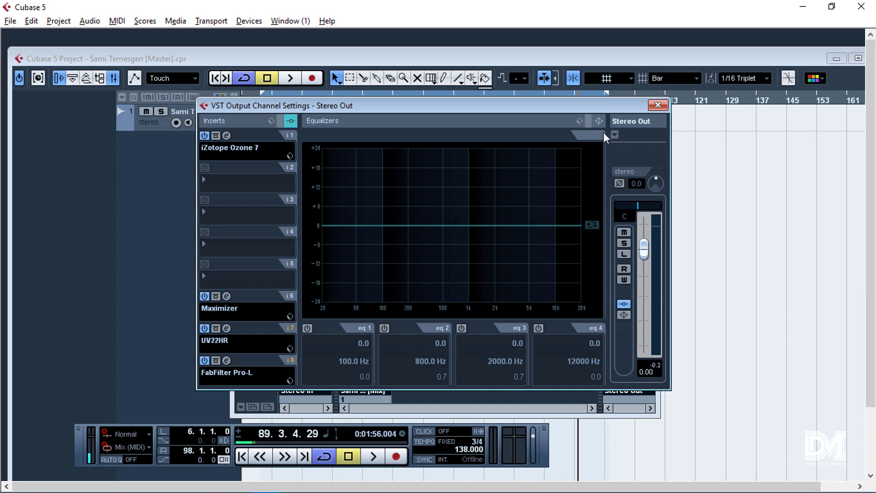
# - Close the Stereo Out channel settings and the Mixer, maximize the project window, and select the mix track
pyautogui.click(657, 106)
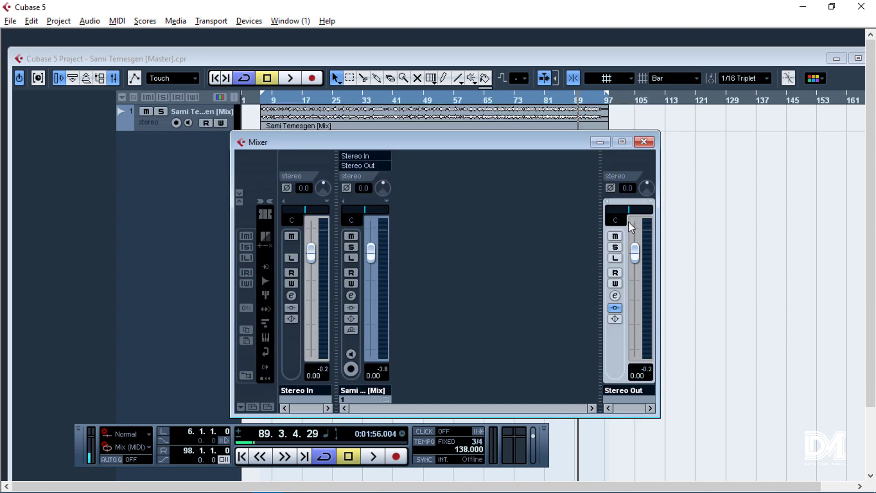
pyautogui.click(649, 142)
pyautogui.doubleClick(615, 61)
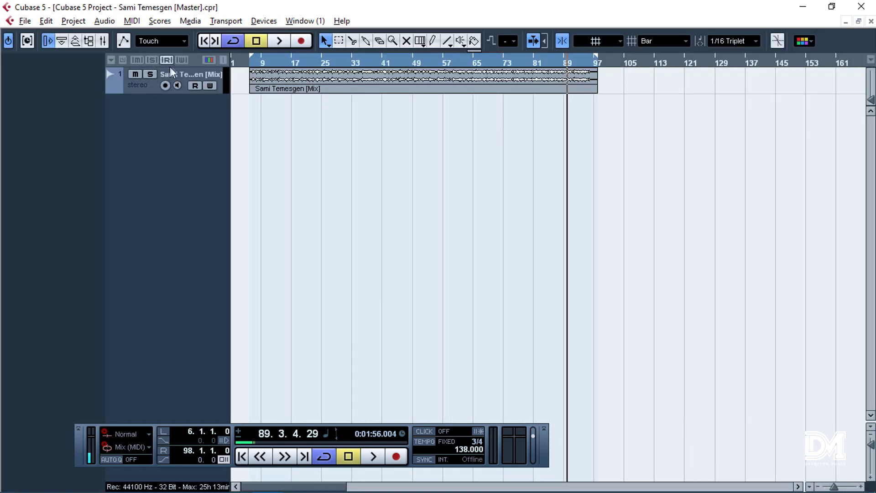
pyautogui.click(179, 80)
# - Export the Stereo Out mixdown as an MPEG 1 Layer 3 file with "- Izotope" appended to the file name, overwriting the existing file
pyautogui.click(25, 21)
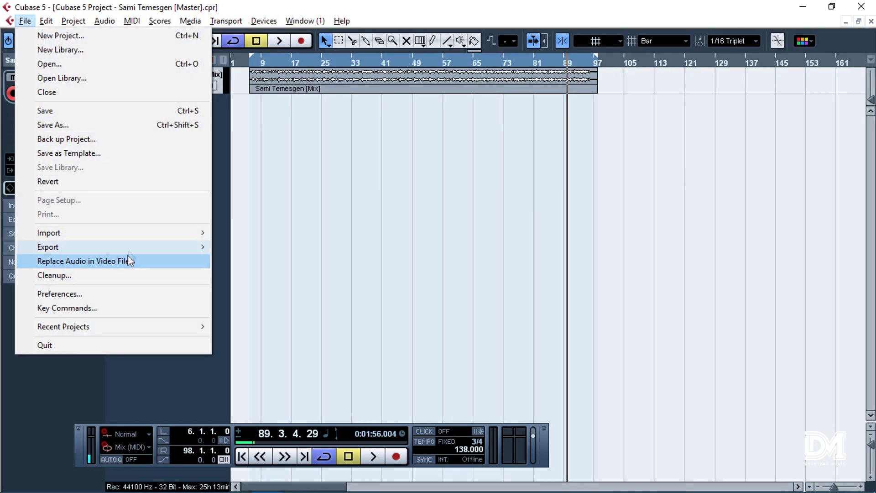
pyautogui.moveTo(187, 253)
pyautogui.click(278, 275)
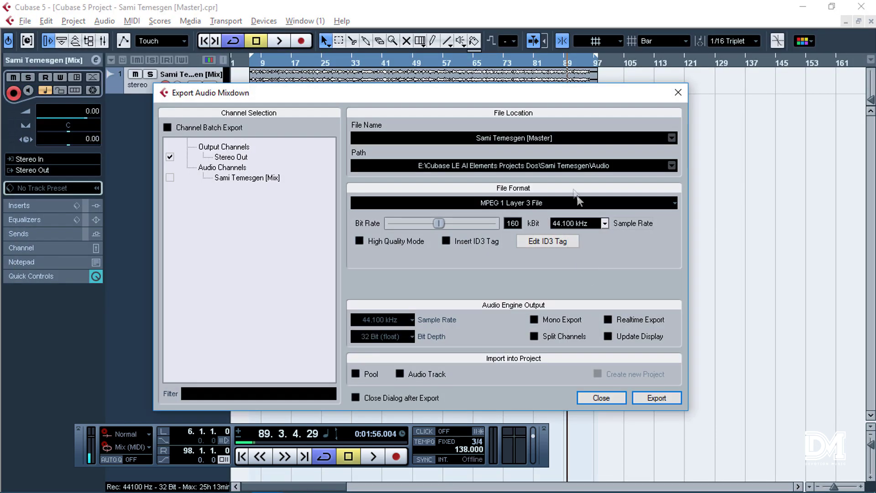
pyautogui.click(565, 141)
pyautogui.write('-')
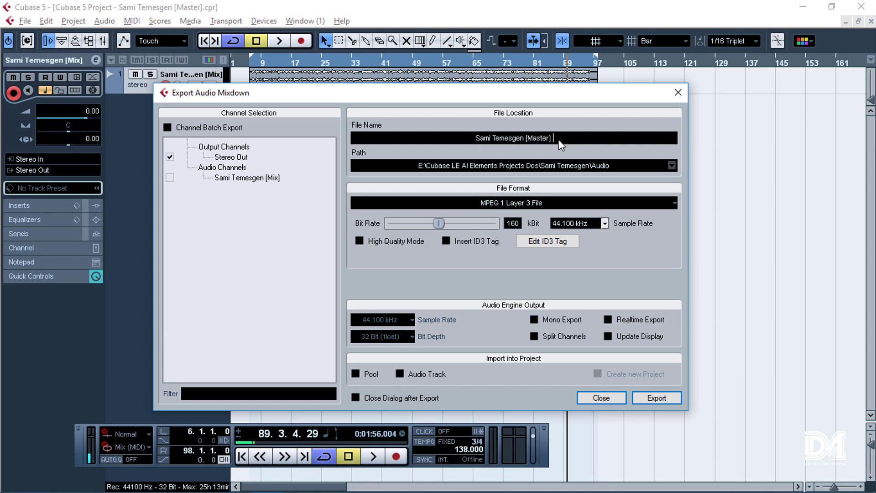
pyautogui.write(' Izotope')
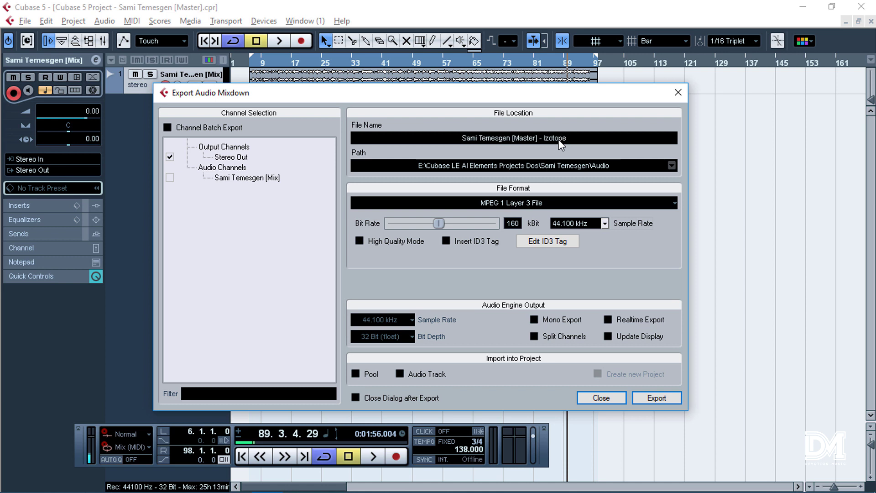
pyautogui.press('Return')
pyautogui.click(657, 398)
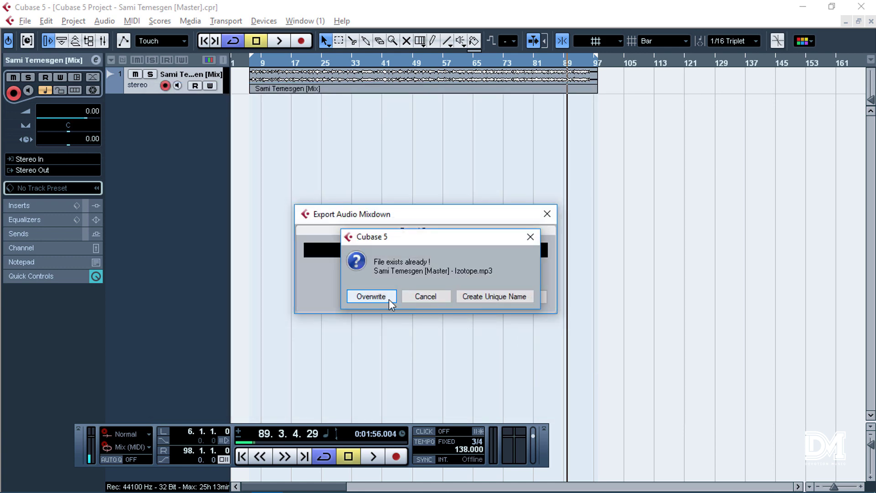
pyautogui.click(385, 299)
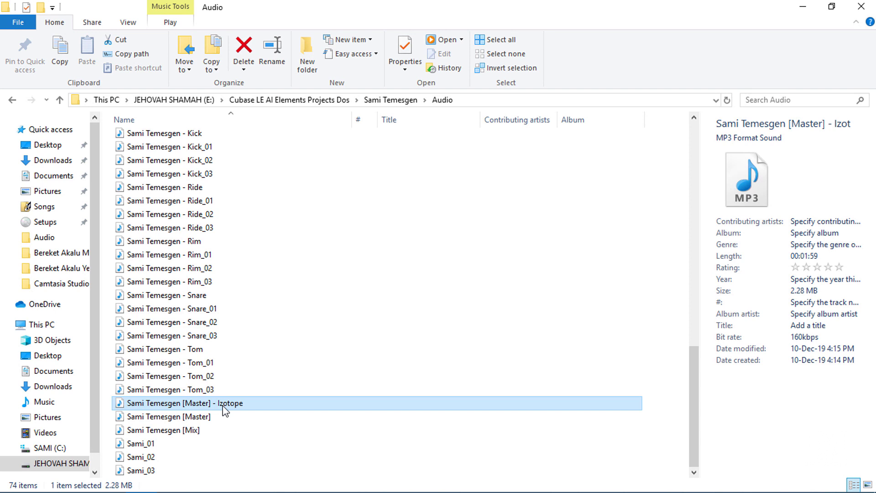
# - Play the exported master MP3 ending in "- Izotope" from the Audio folder in File Explorer, and close the media player
pyautogui.doubleClick(224, 409)
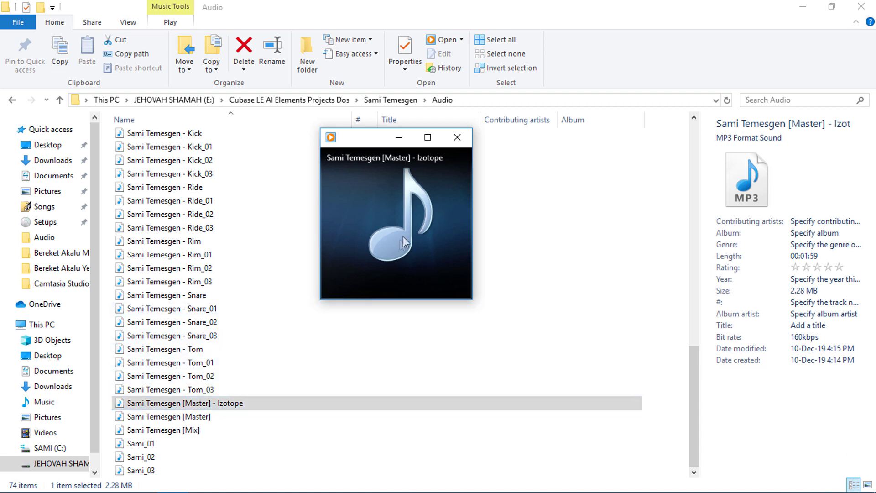
pyautogui.moveTo(411, 233)
pyautogui.moveTo(433, 223)
pyautogui.moveTo(440, 215)
pyautogui.moveTo(458, 146)
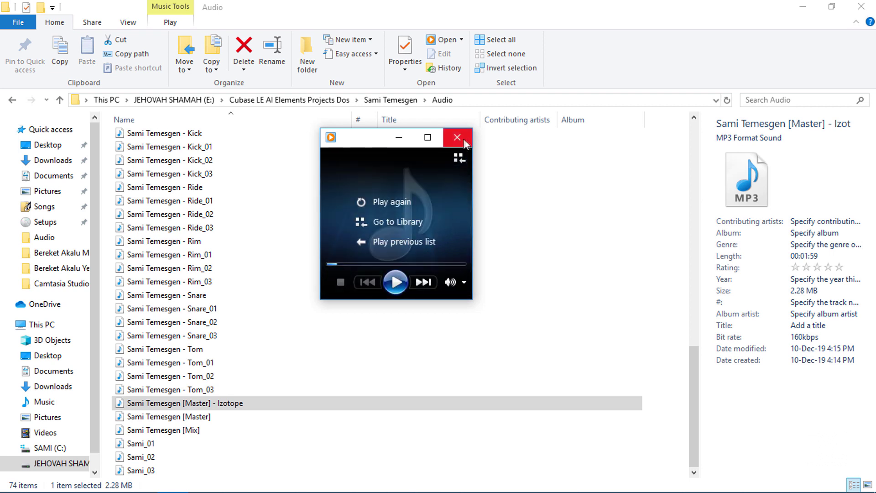
pyautogui.click(458, 137)
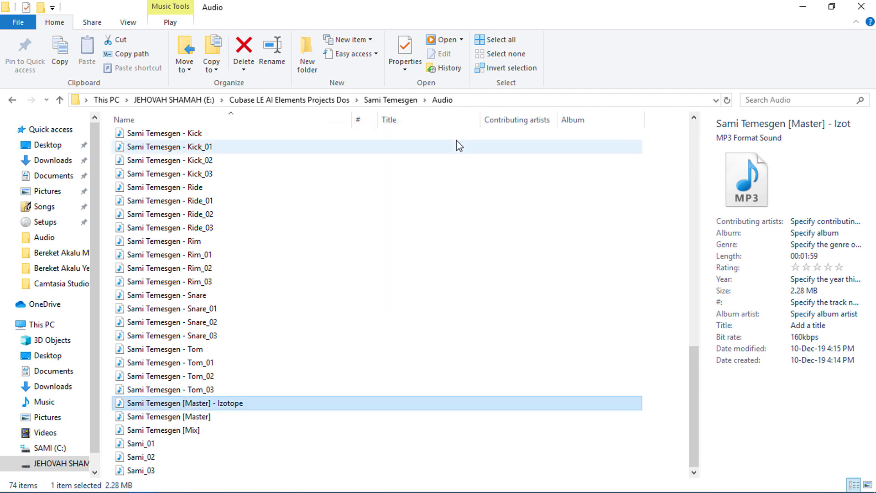